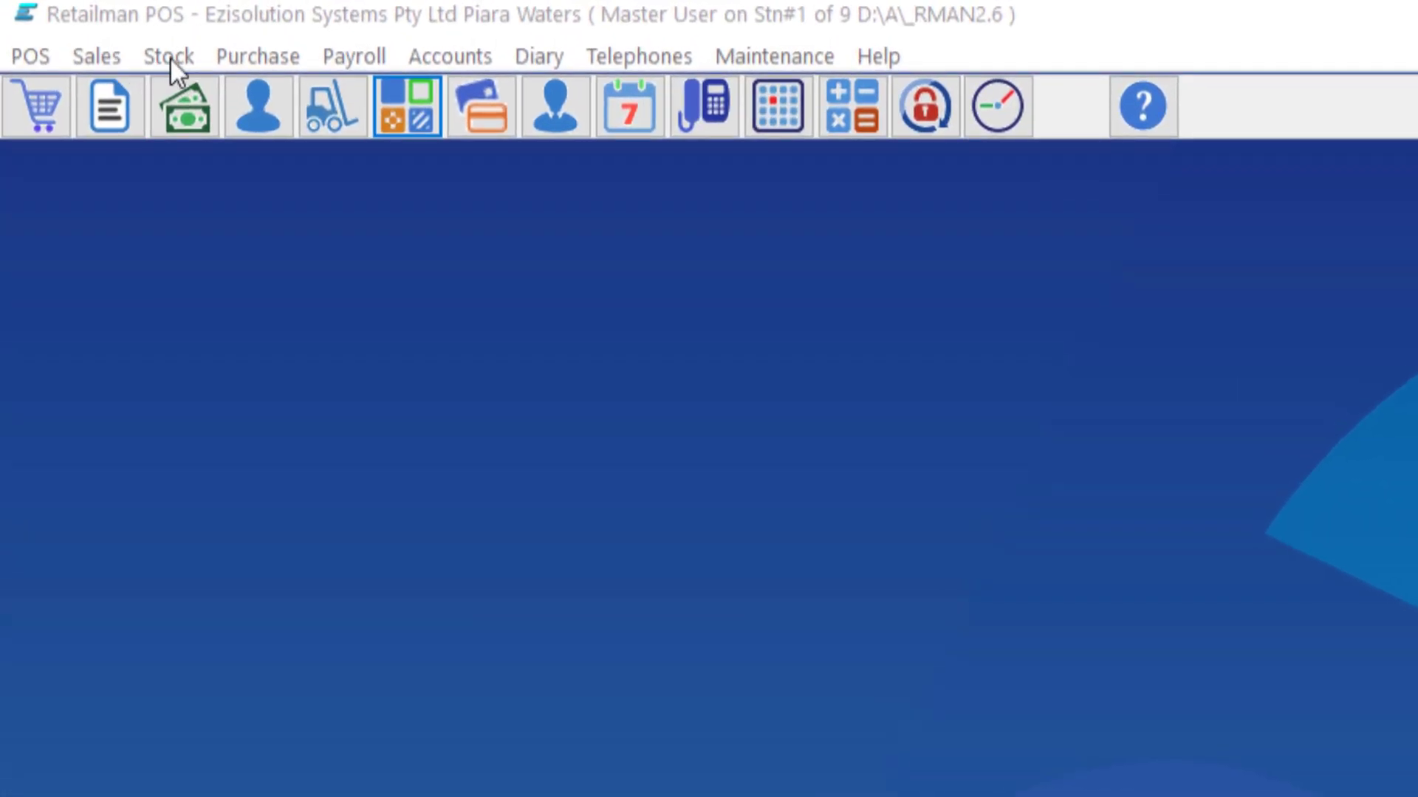
- Start a Stock Qty Adjustment with details 'Damaged stock' and Stock Wastage account 9212
{"action": "left_click", "coordinate": [172, 58]}
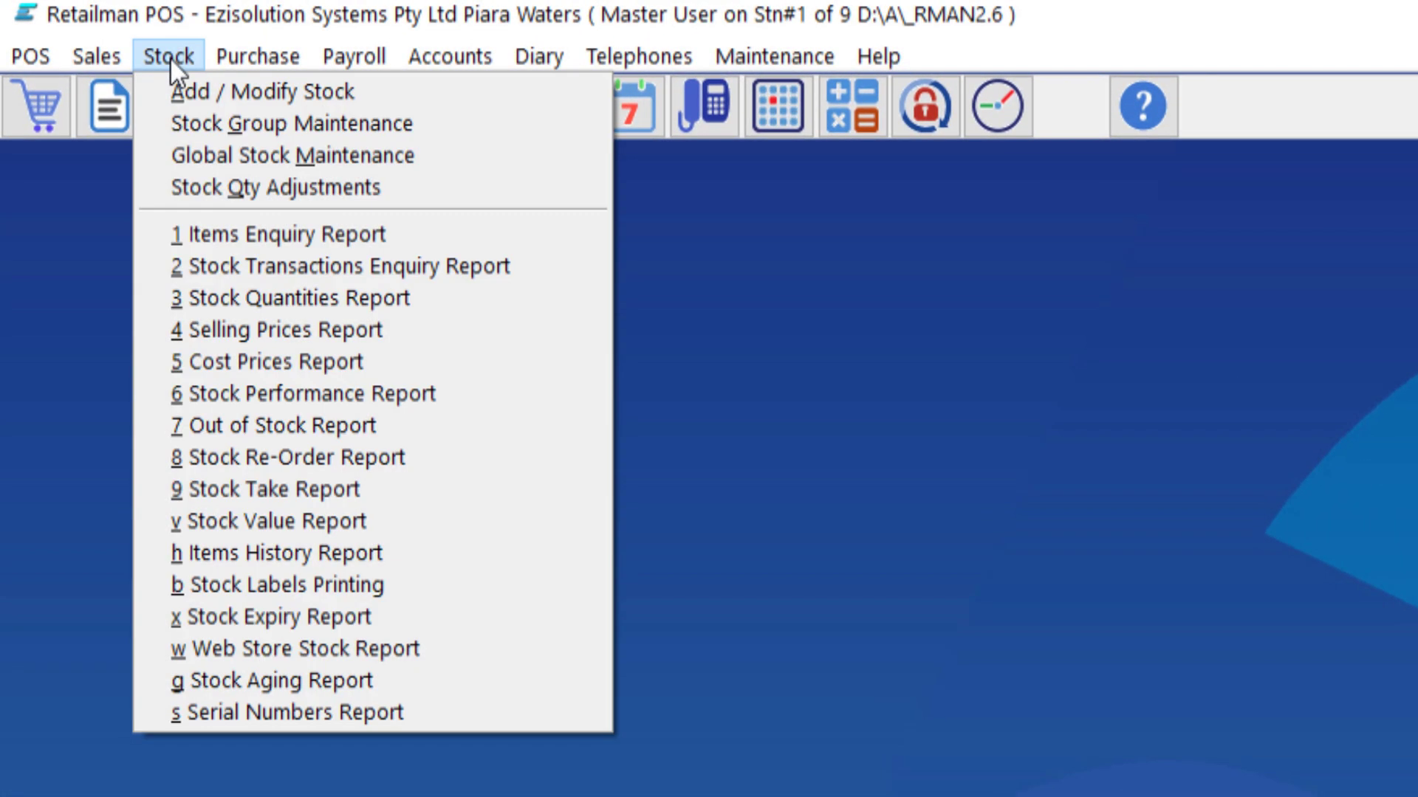
{"action": "left_click", "coordinate": [233, 184]}
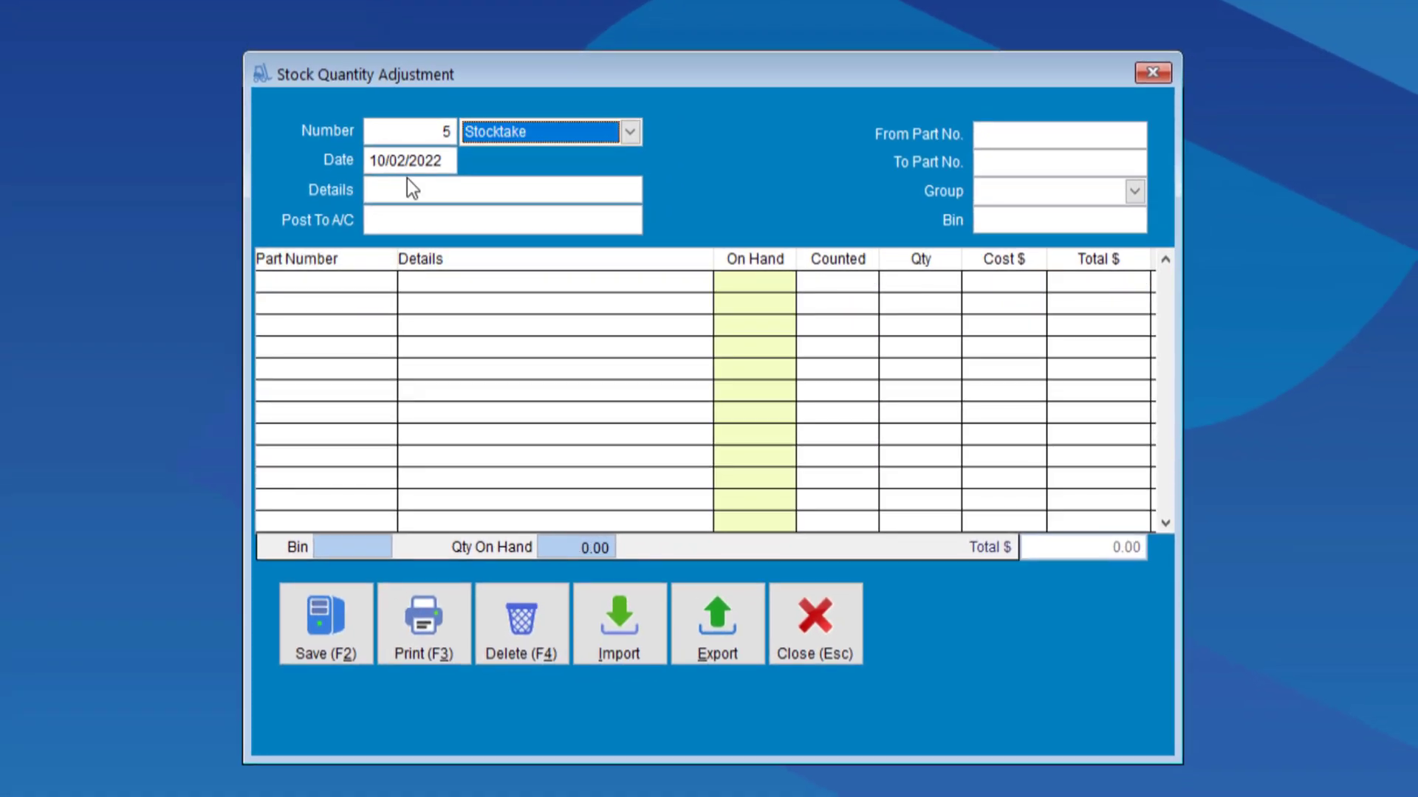
{"action": "key", "text": "alt+Down"}
{"action": "key", "text": "Down"}
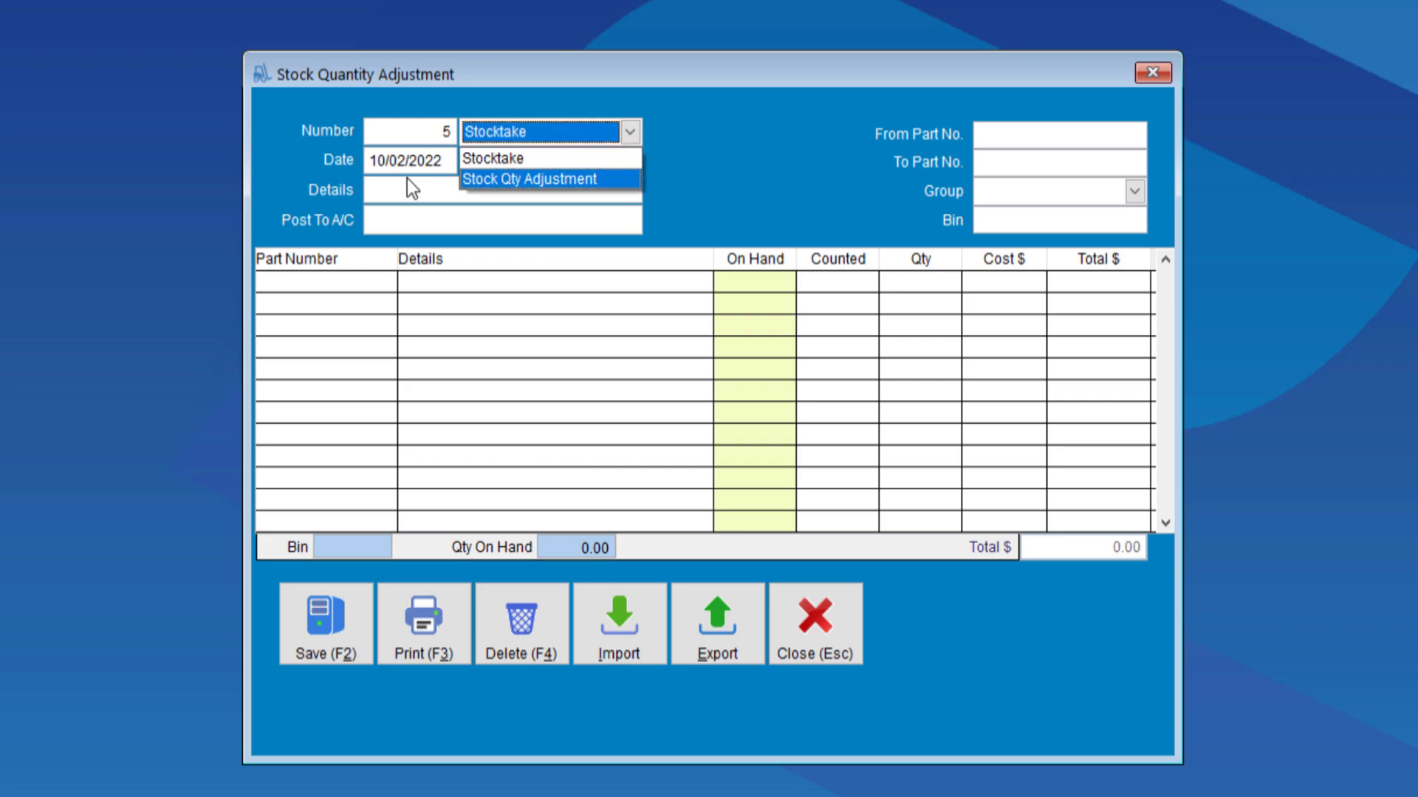
{"action": "key", "text": "Return"}
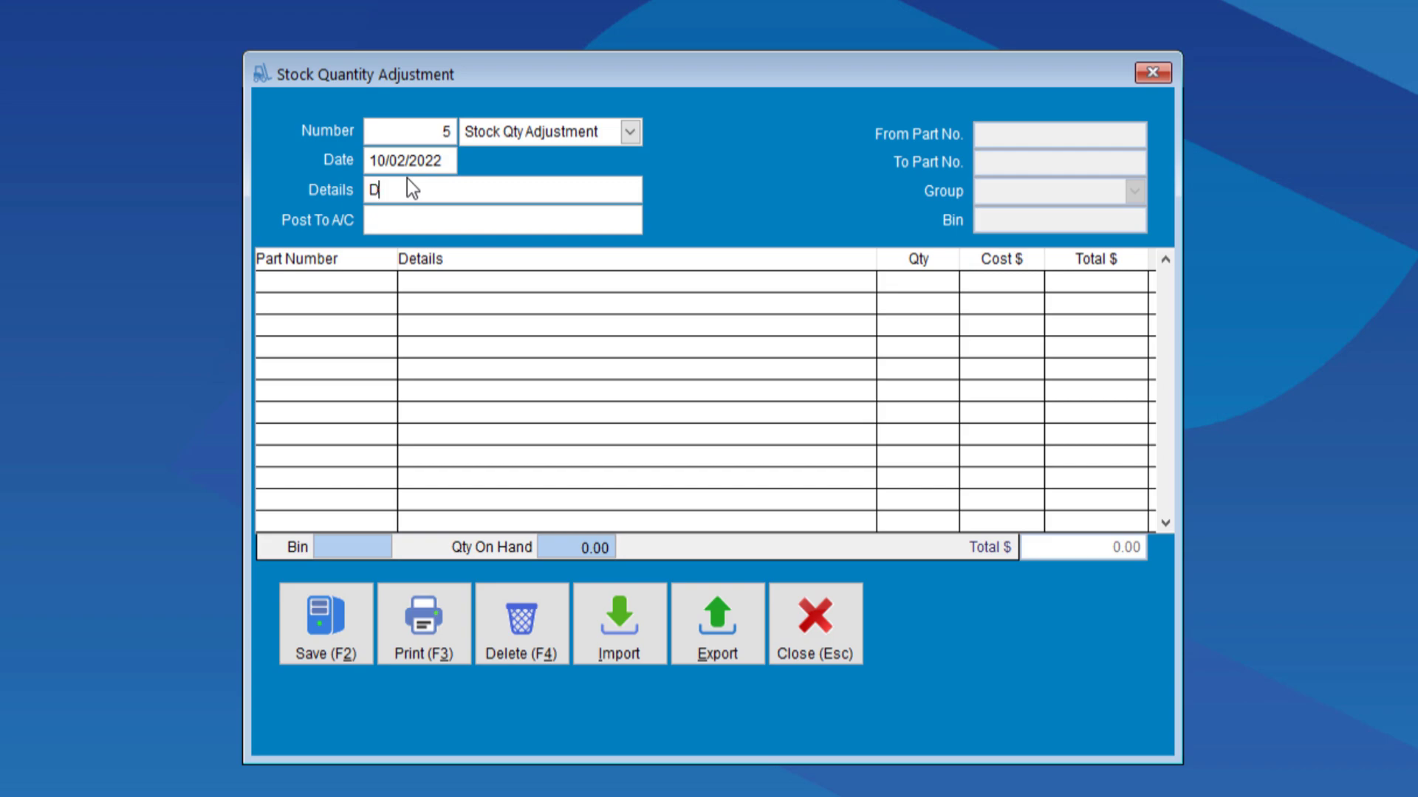
{"action": "left_click", "coordinate": [406, 181]}
{"action": "type", "text": "Damaged stock"}
{"action": "type", "text": "9212"}
{"action": "key", "text": "Return"}
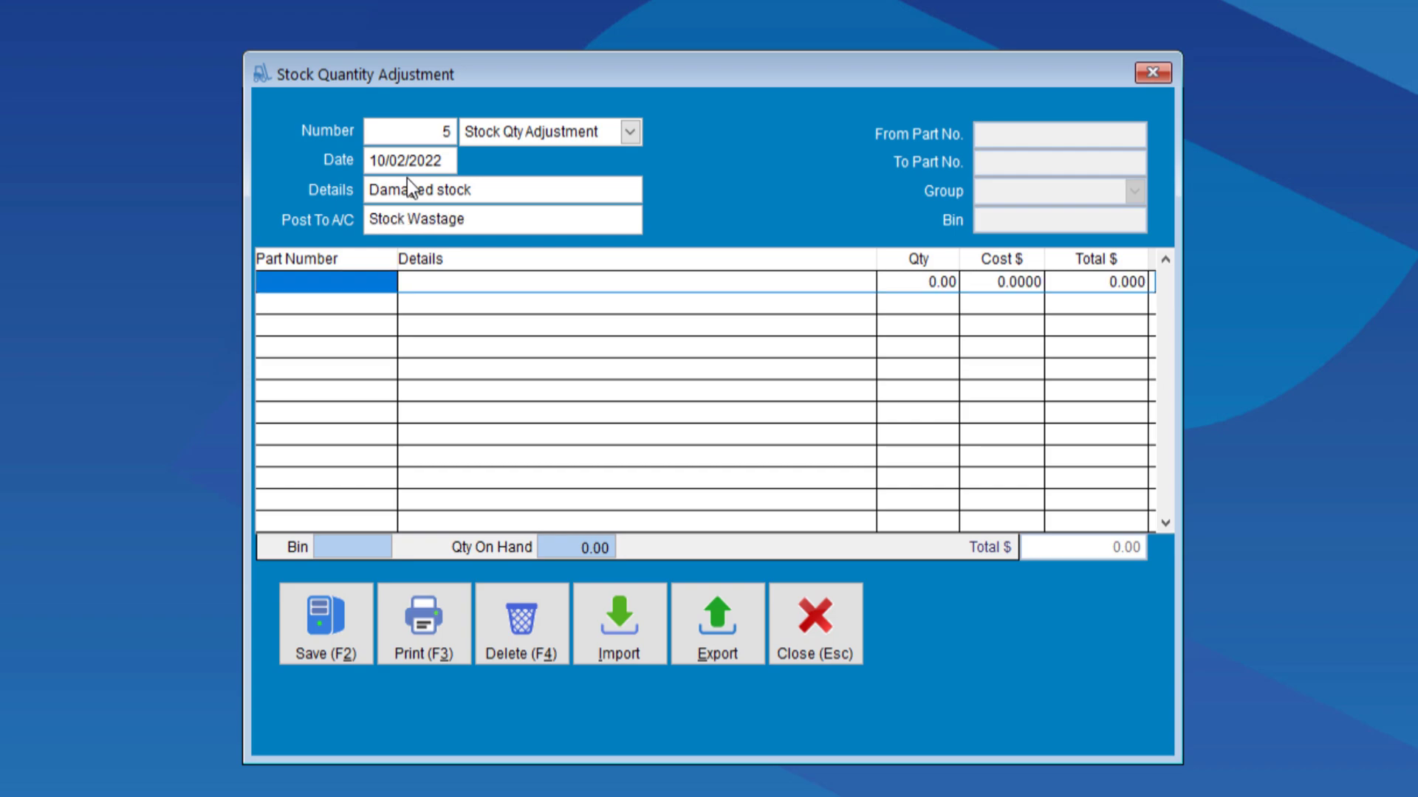
- Write off part 0005 at quantity -2 and part 0006 at -1, then save the adjustment
{"action": "type", "text": "0005"}
{"action": "key", "text": "Return"}
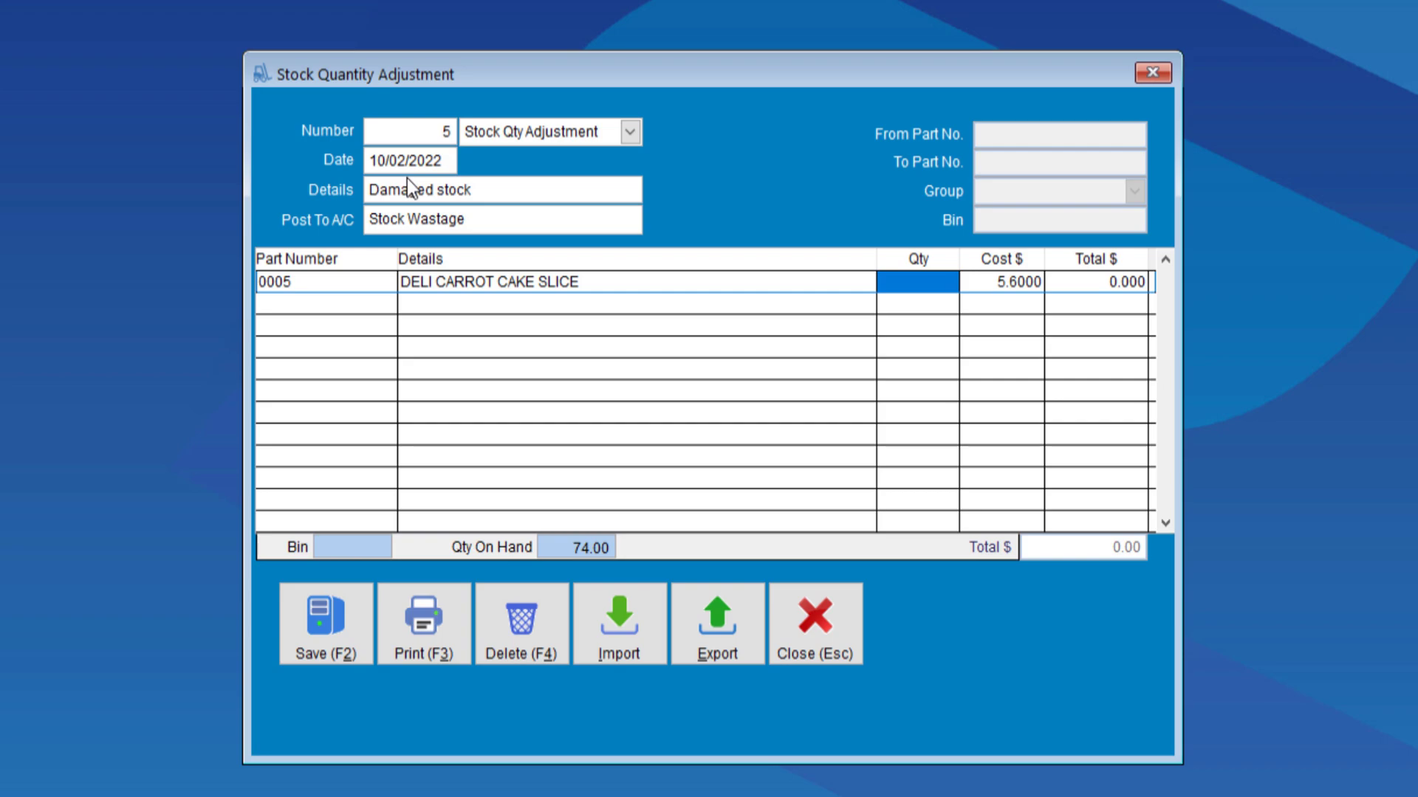
{"action": "type", "text": "-2"}
{"action": "key", "text": "Return"}
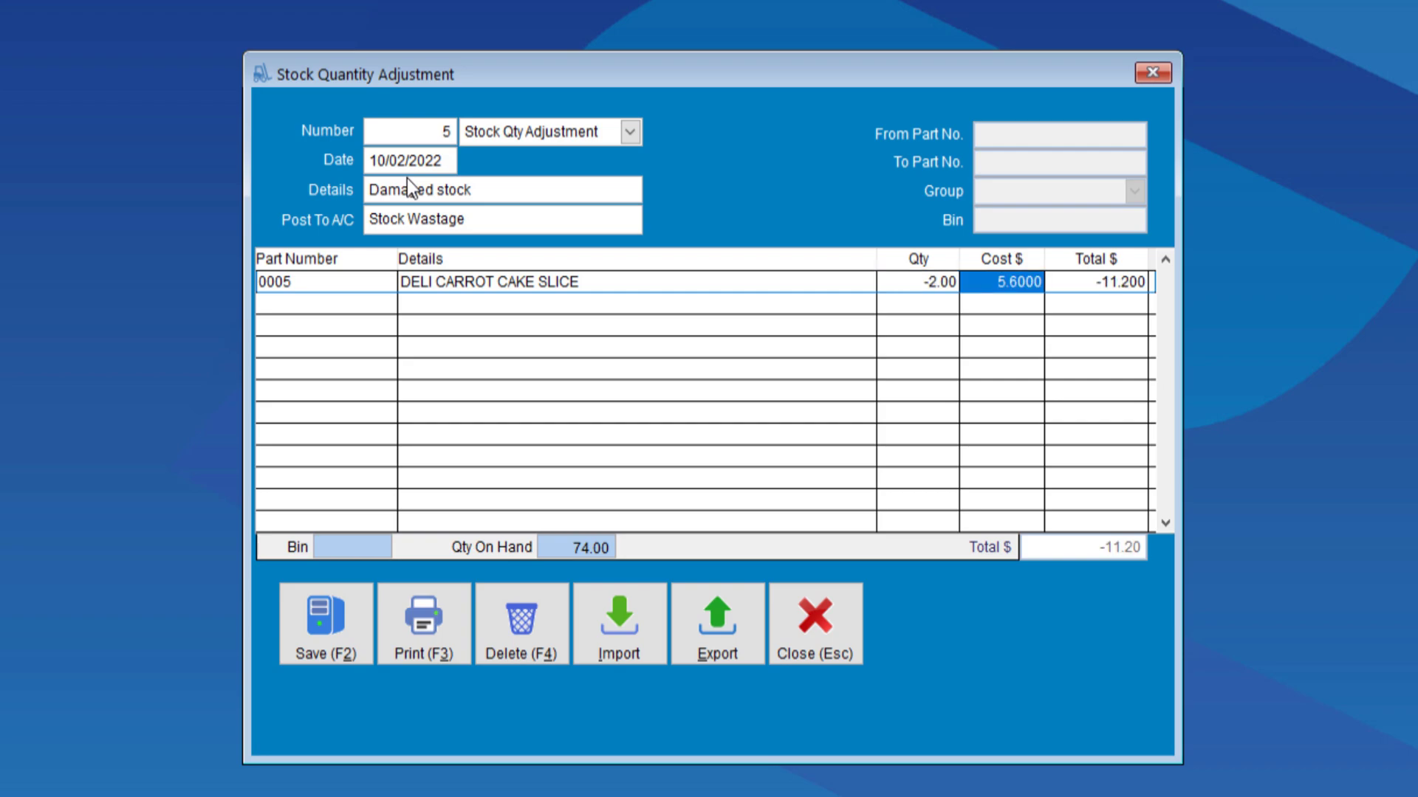
{"action": "key", "text": "Return"}
{"action": "key", "text": "Return"}
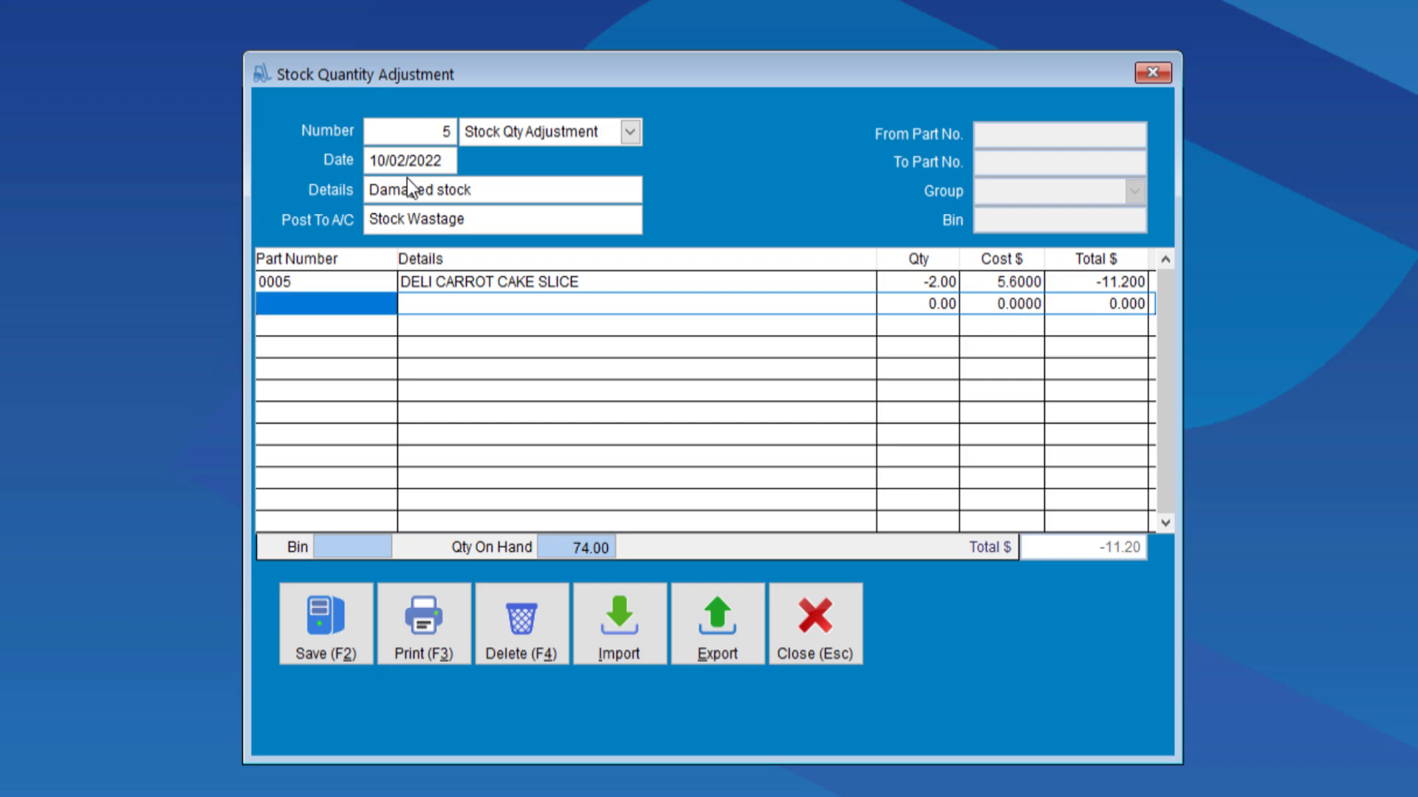
{"action": "type", "text": "0006"}
{"action": "key", "text": "Return"}
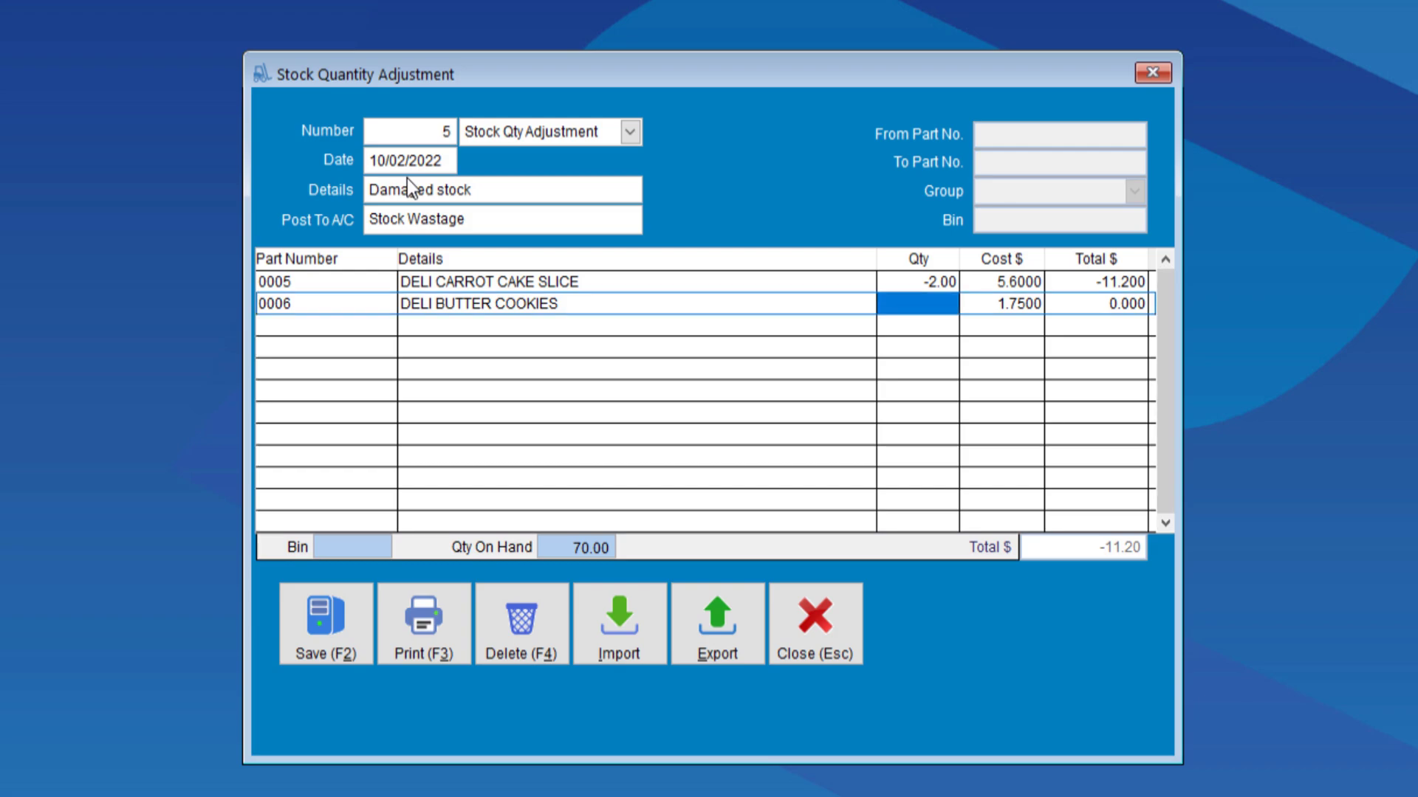
{"action": "type", "text": "-1 ."}
{"action": "key", "text": "Return"}
{"action": "key", "text": "Return"}
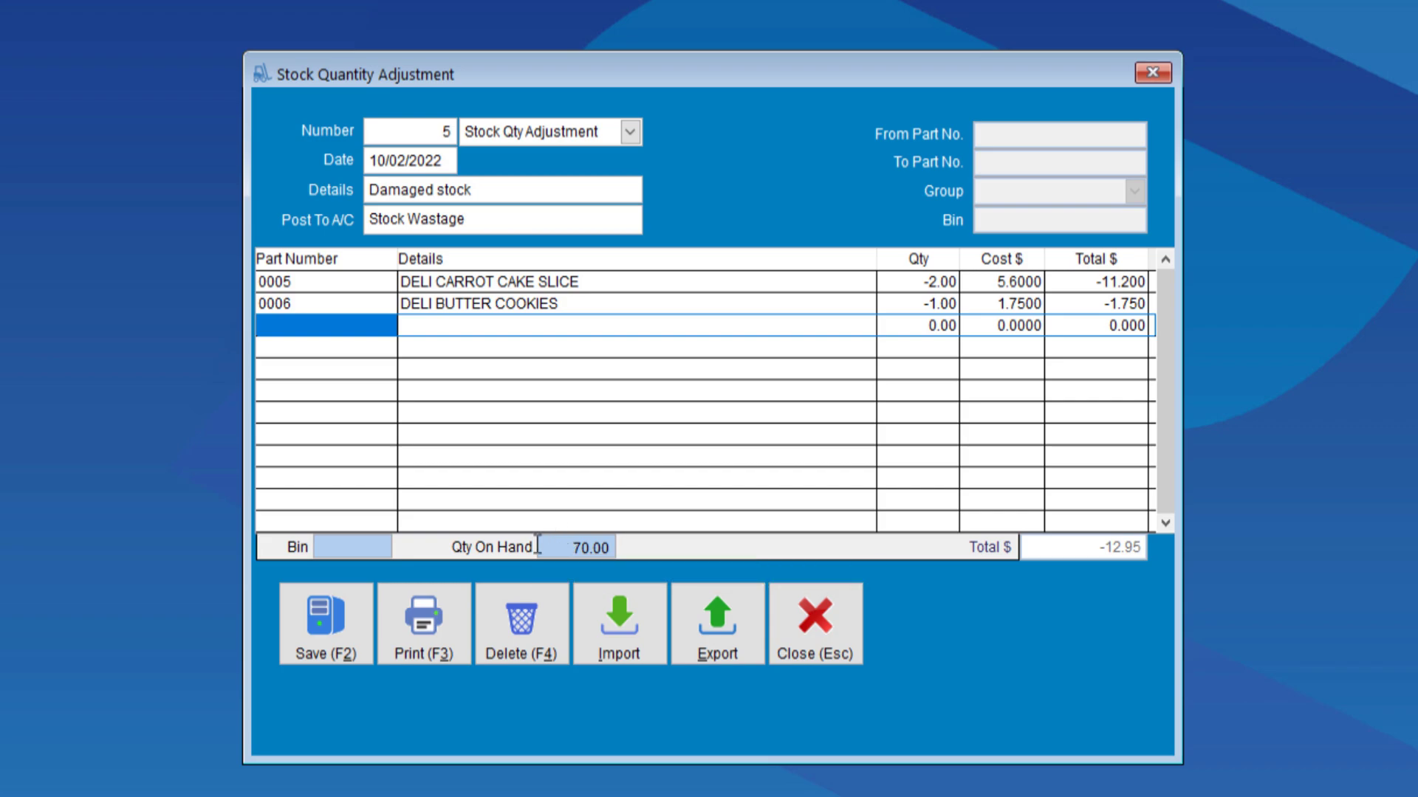
{"action": "left_click", "coordinate": [328, 627]}
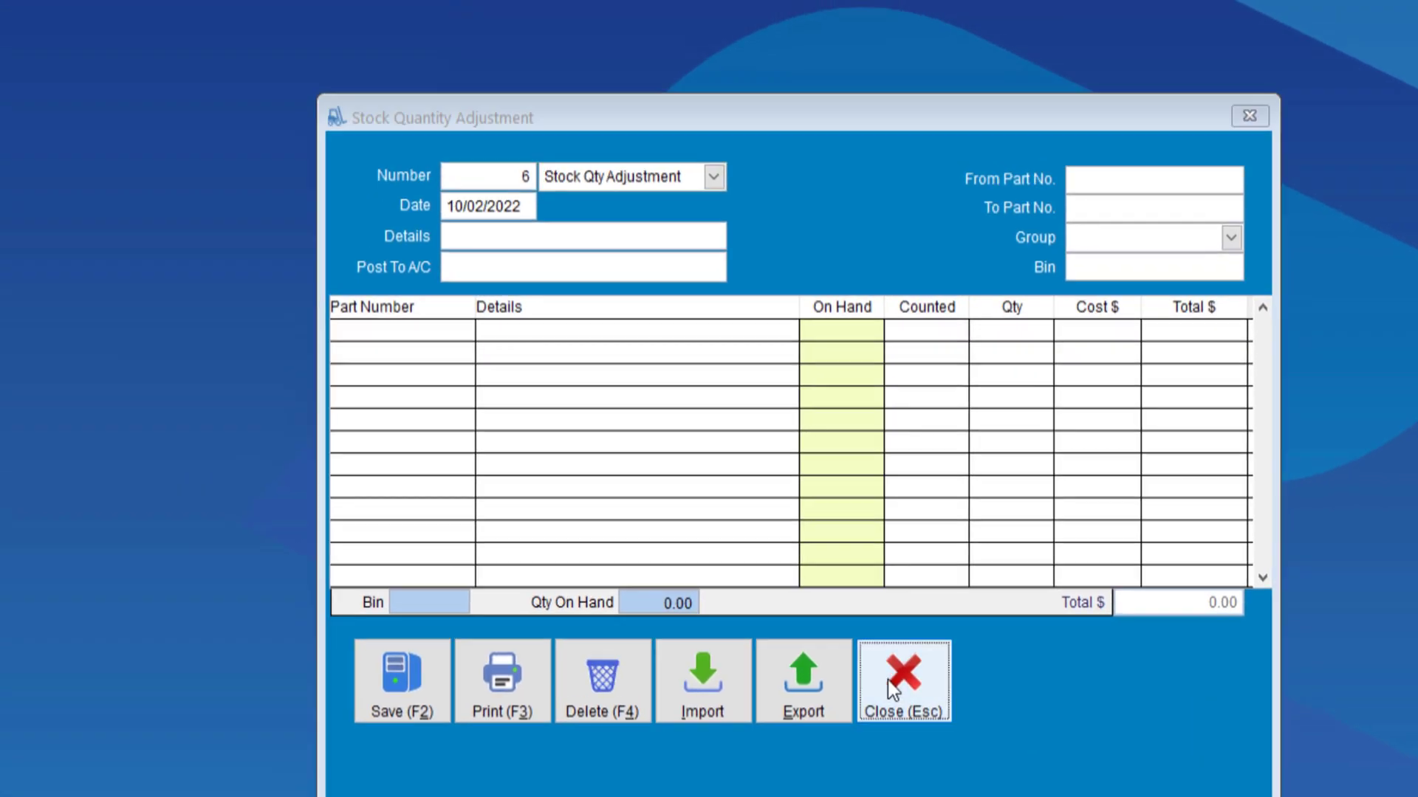
- On the POS screen, sell one large coffee, three small coffees and two cup cakes for 21.00 cash
{"action": "left_click", "coordinate": [804, 627]}
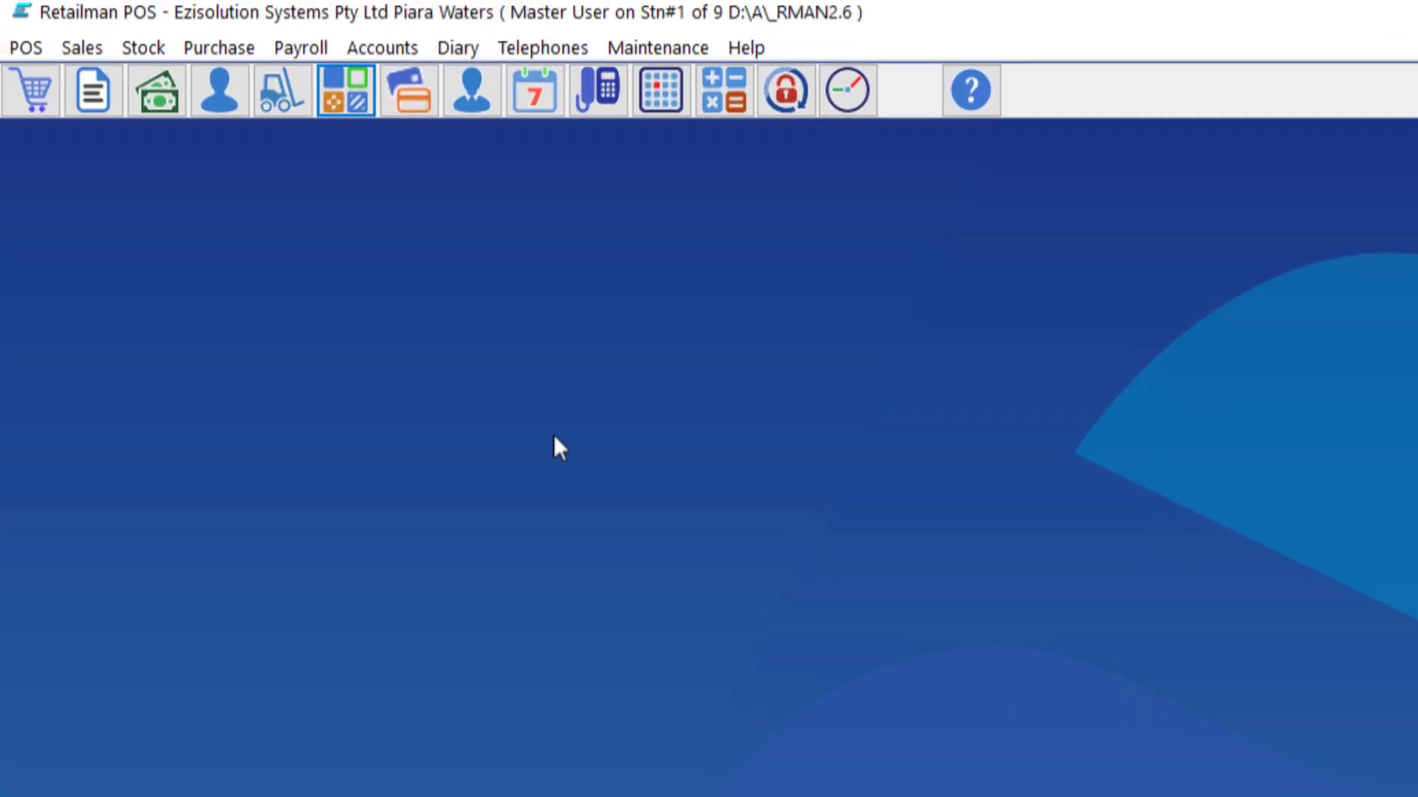
{"action": "left_click", "coordinate": [33, 81]}
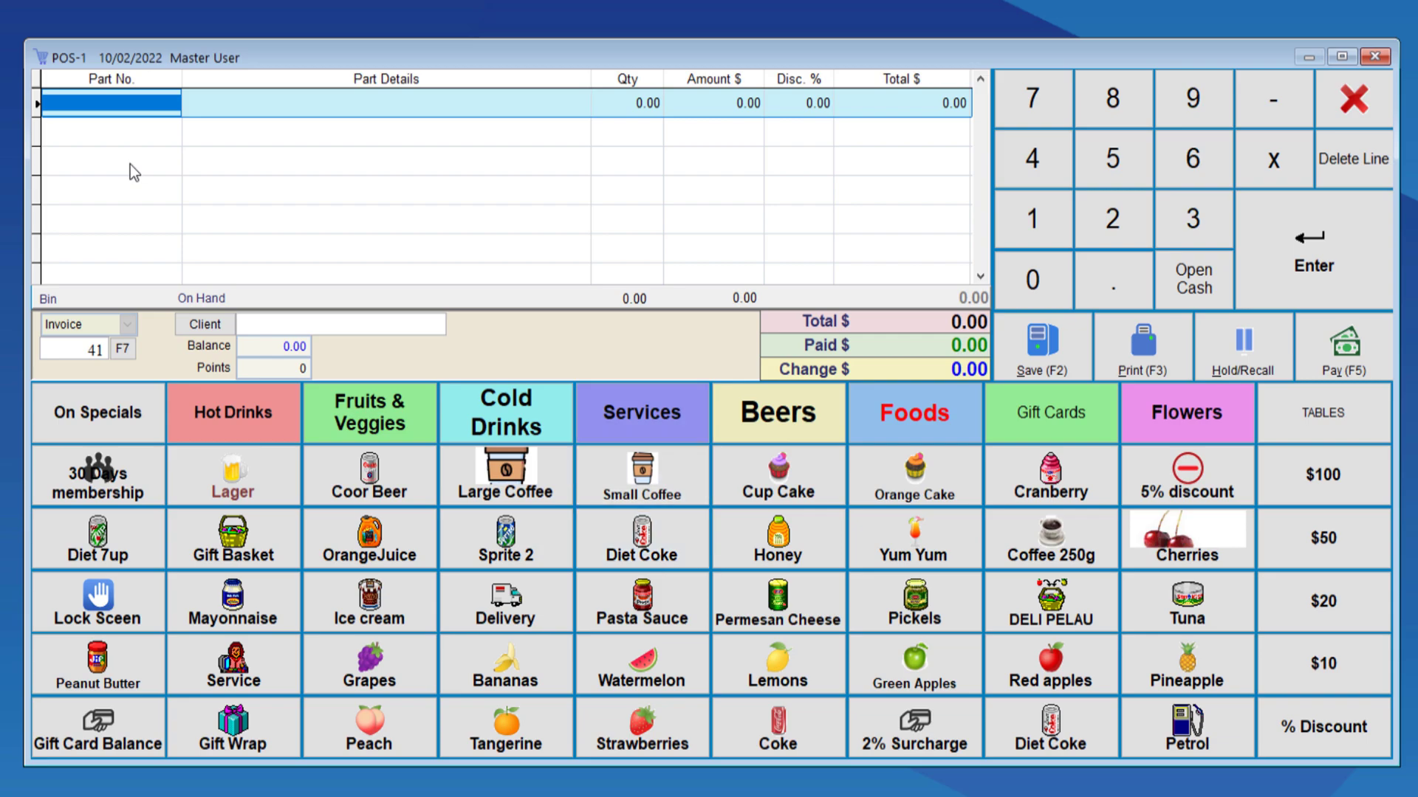
{"action": "left_click", "coordinate": [506, 484]}
{"action": "type", "text": "3"}
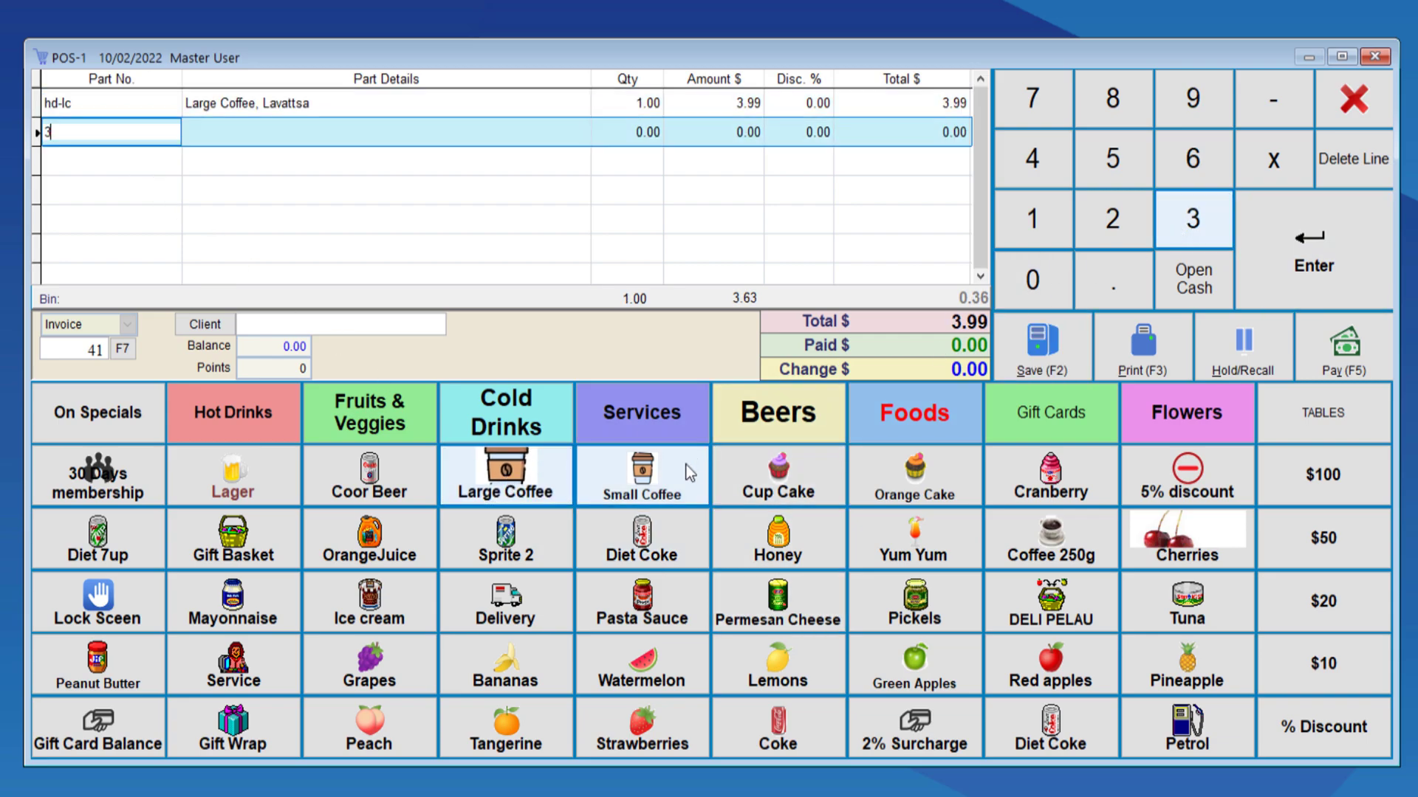
{"action": "left_click", "coordinate": [690, 472]}
{"action": "left_click", "coordinate": [1115, 222]}
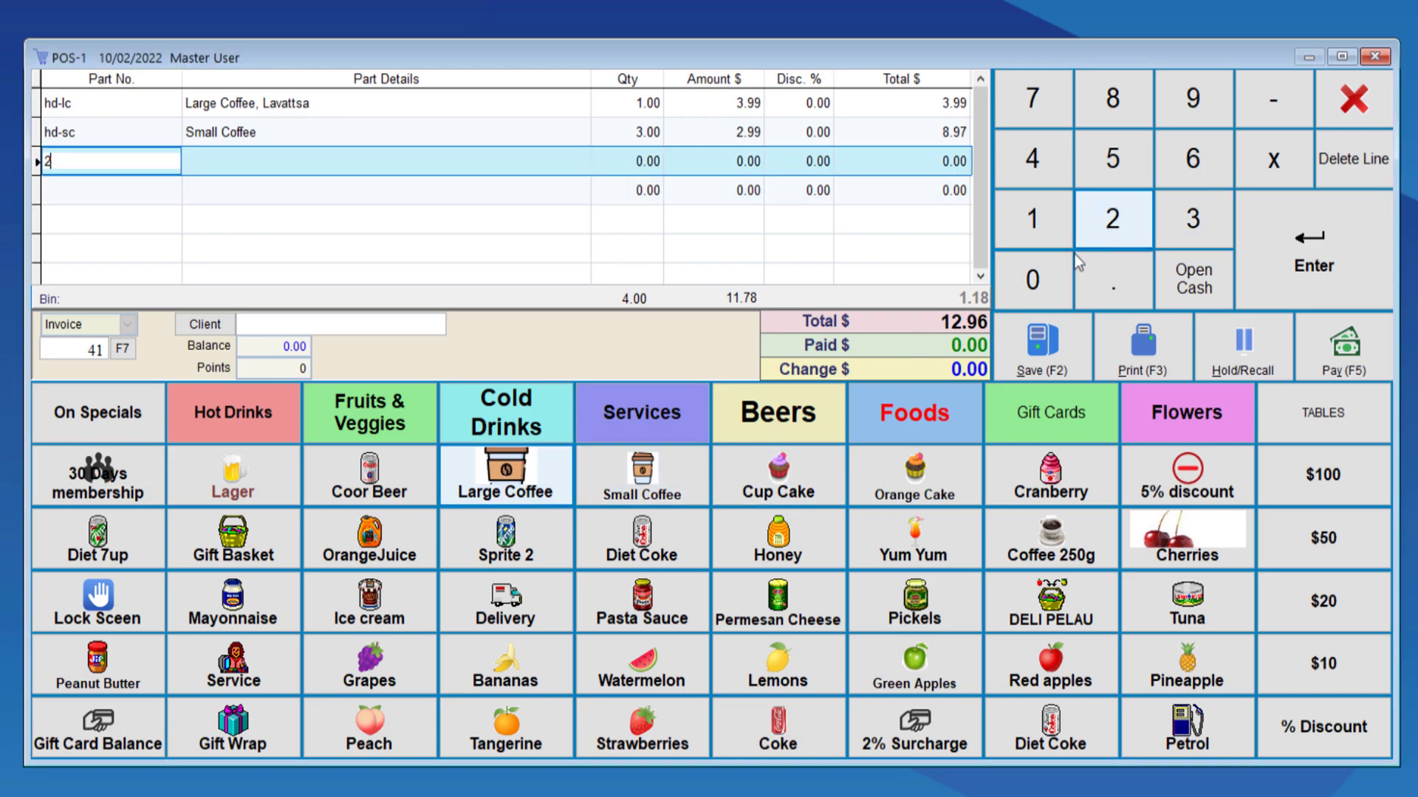
{"action": "left_click", "coordinate": [768, 489]}
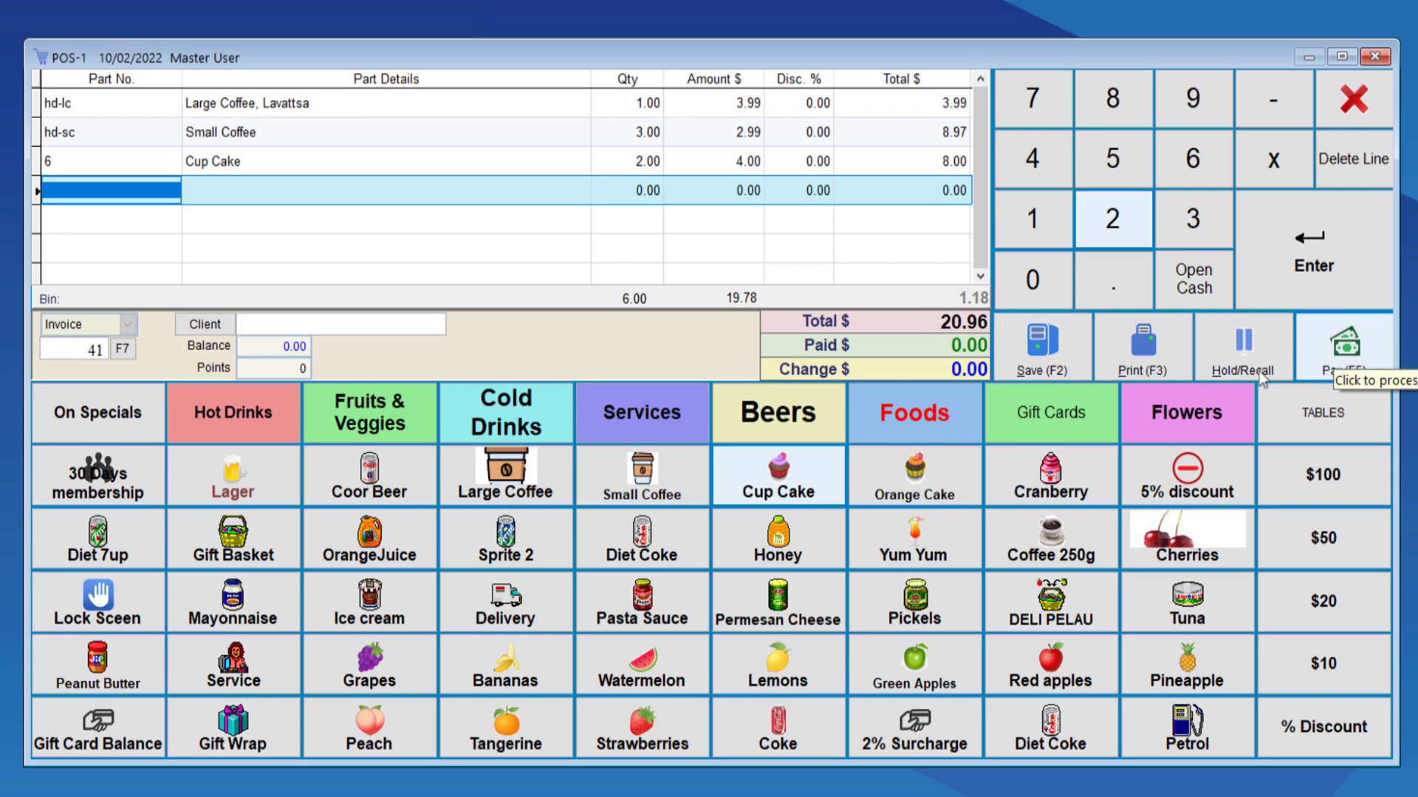
{"action": "left_click", "coordinate": [1348, 342]}
{"action": "left_click", "coordinate": [764, 204]}
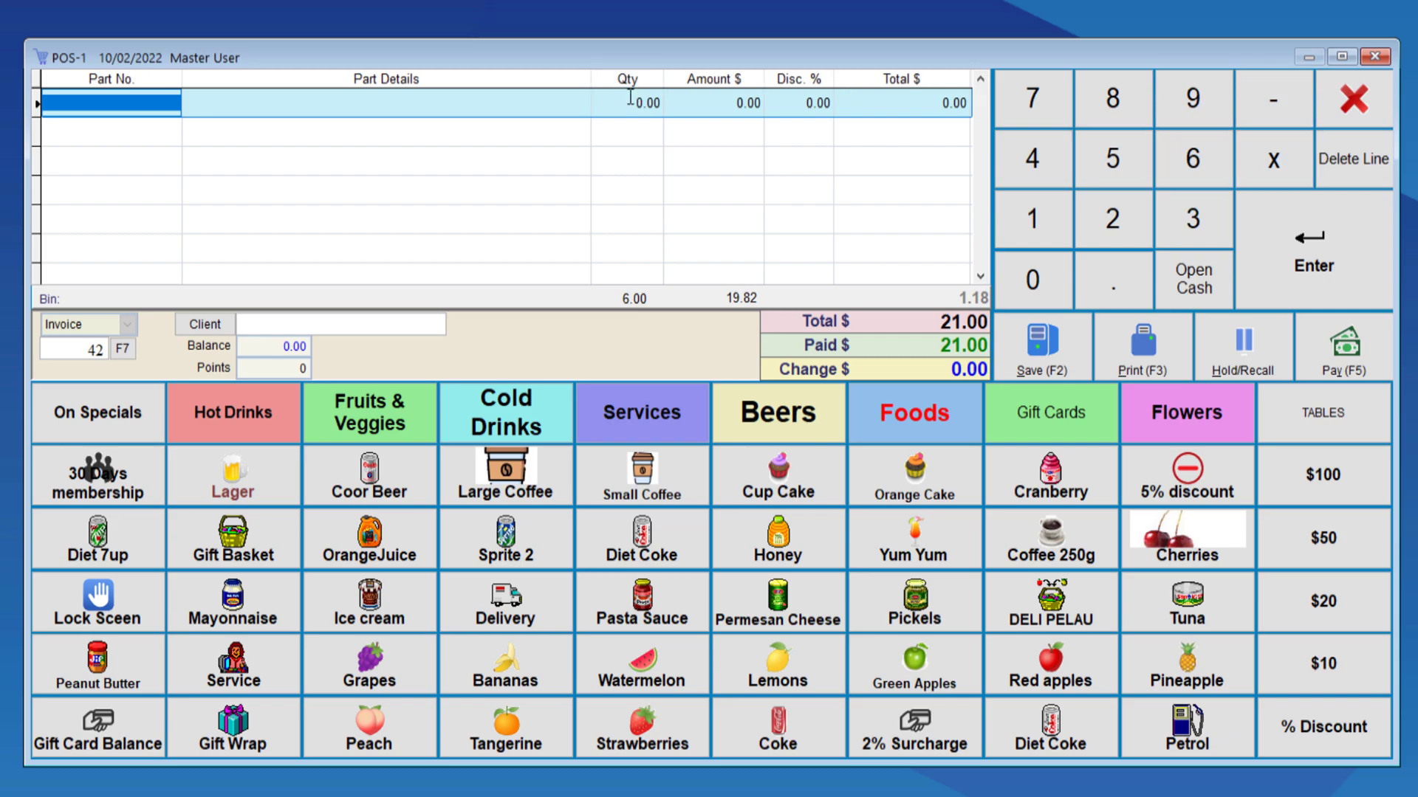
- Enter one cup cake at -1 and two small coffees at -2, and refund the amount in cash
{"action": "key", "text": "minus"}
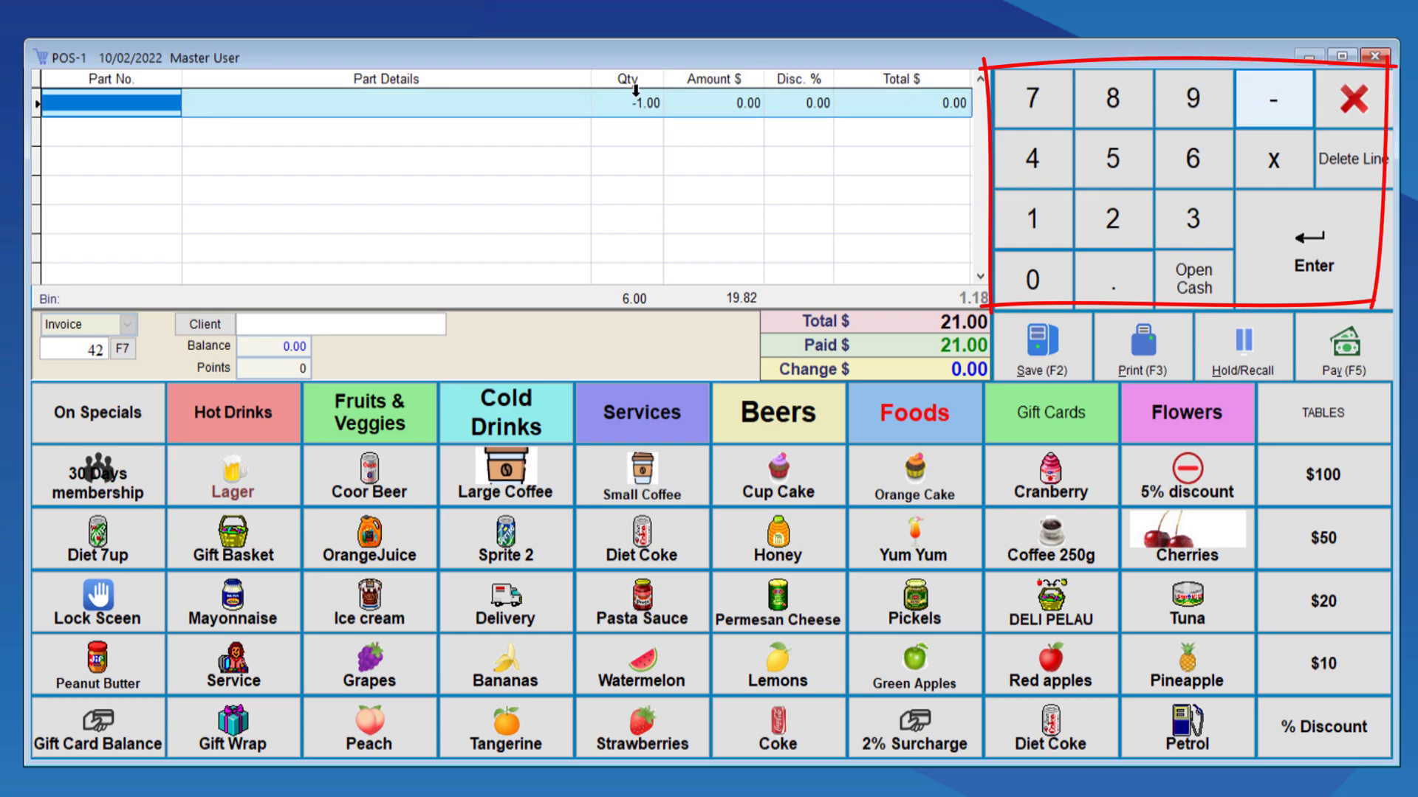
{"action": "left_click", "coordinate": [781, 488]}
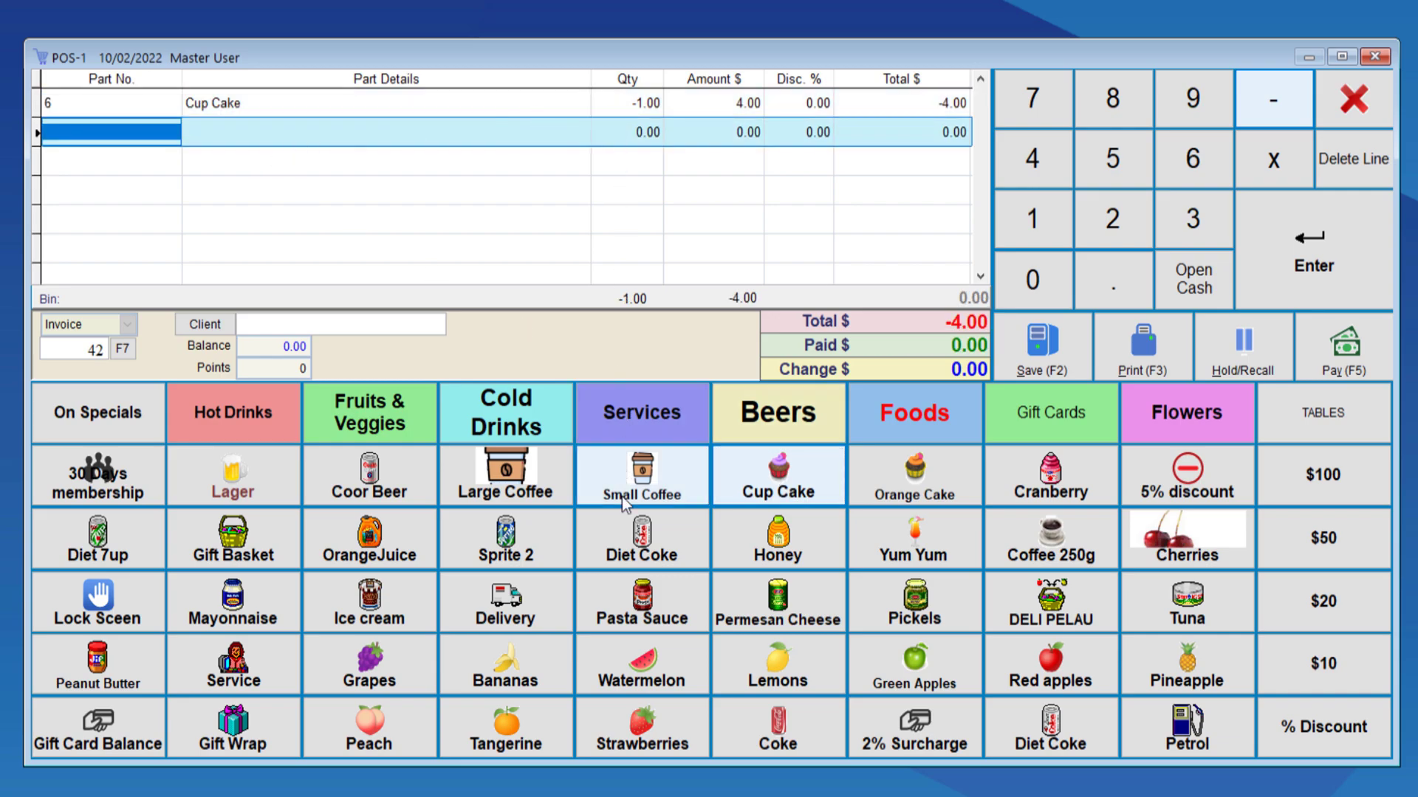
{"action": "left_click", "coordinate": [1123, 199]}
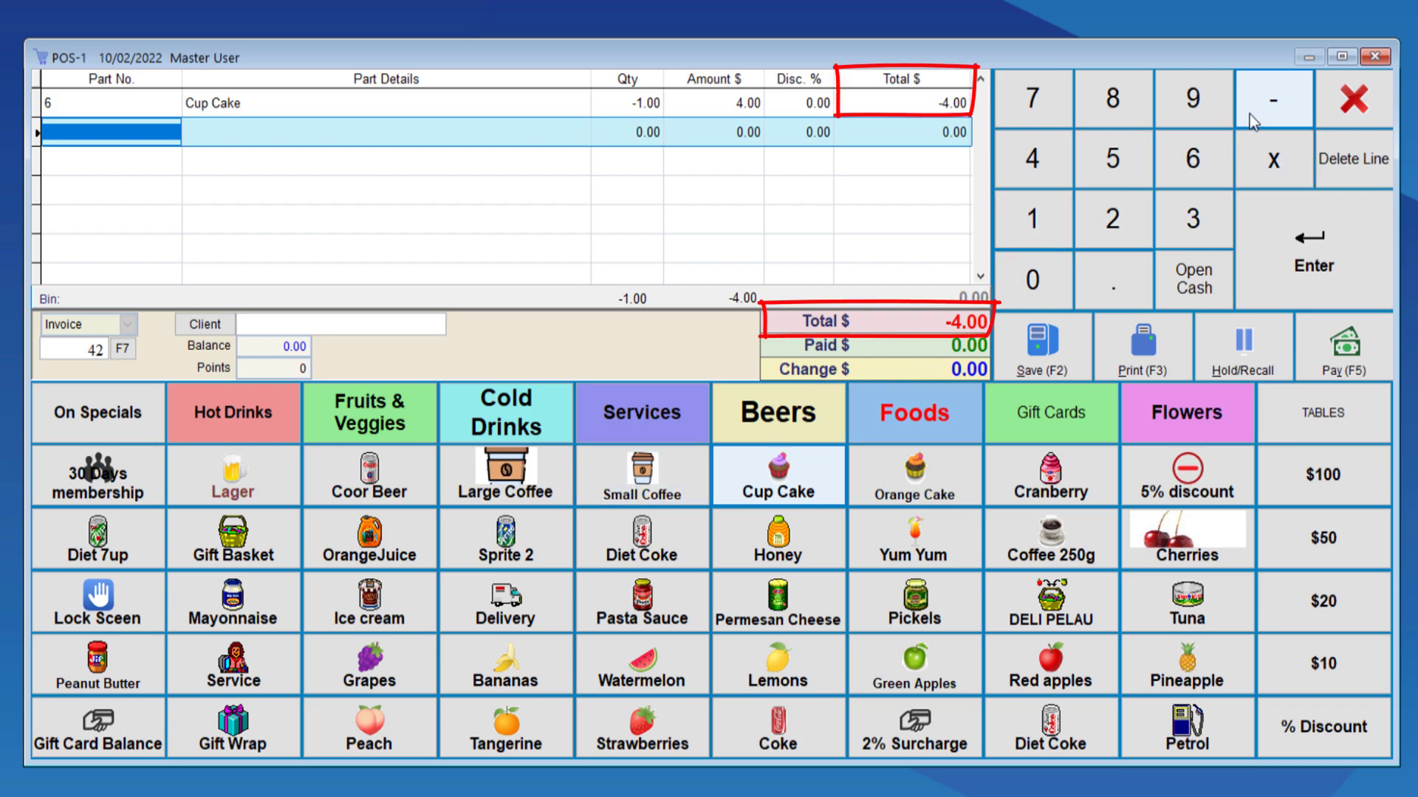
{"action": "left_click", "coordinate": [658, 477]}
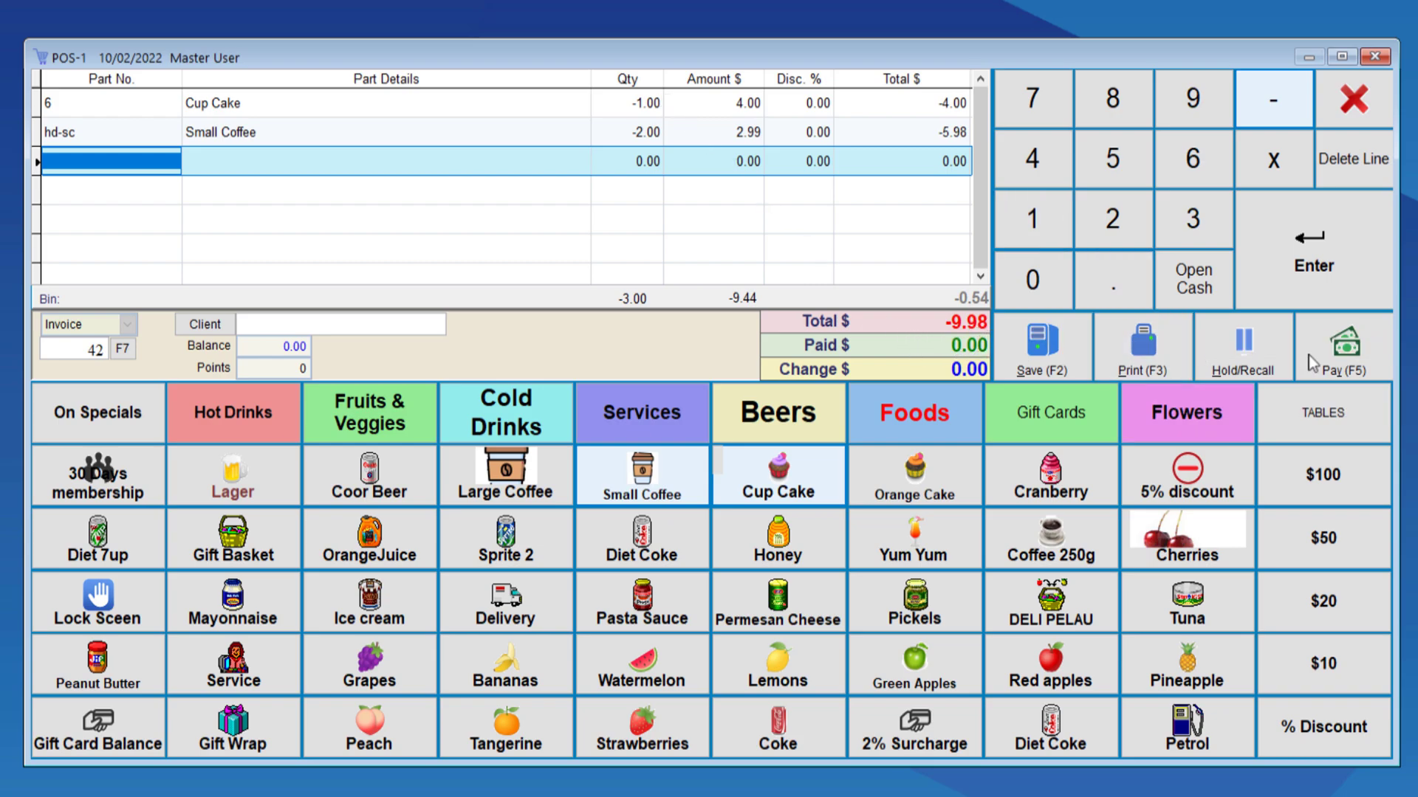
{"action": "left_click", "coordinate": [1342, 363]}
{"action": "left_click", "coordinate": [505, 230]}
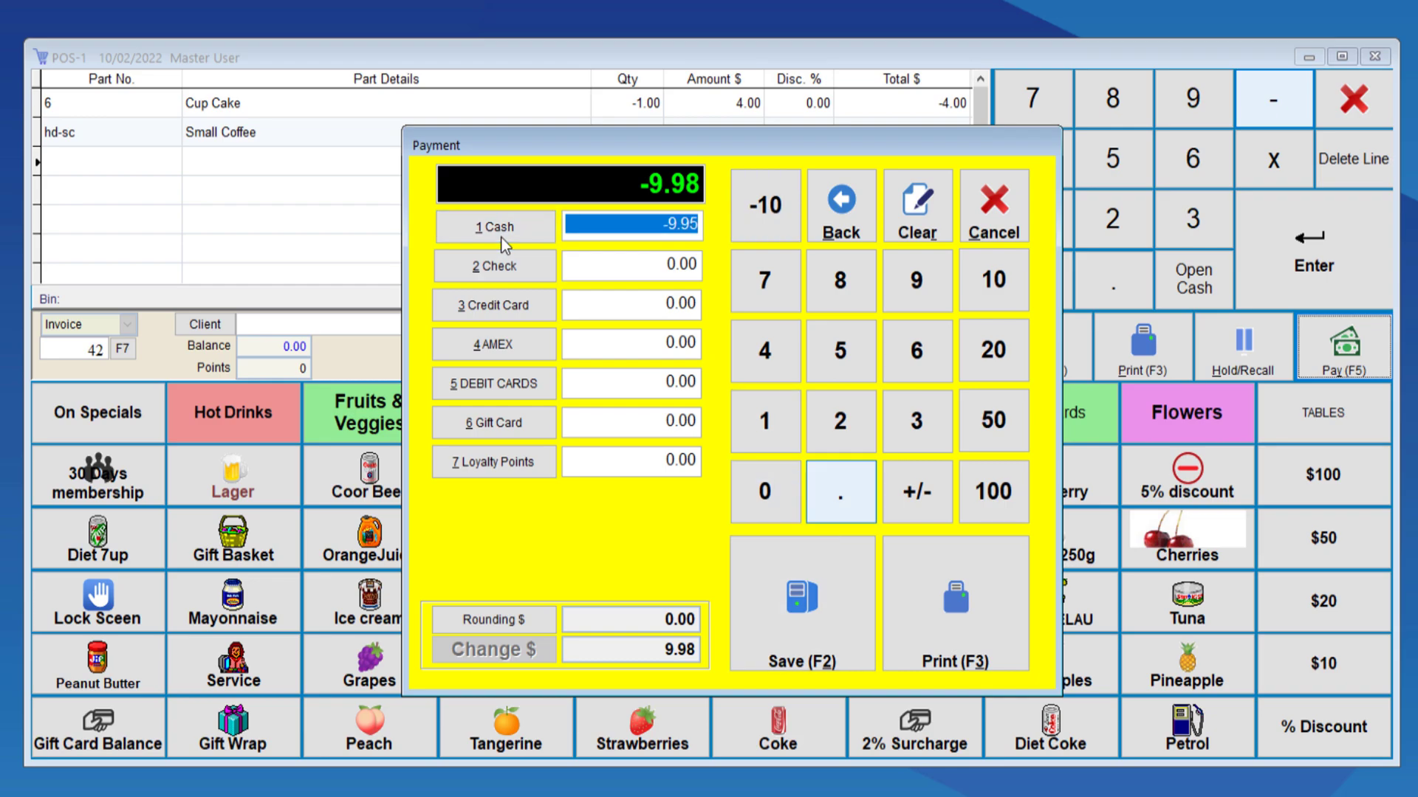
{"action": "left_click", "coordinate": [825, 628]}
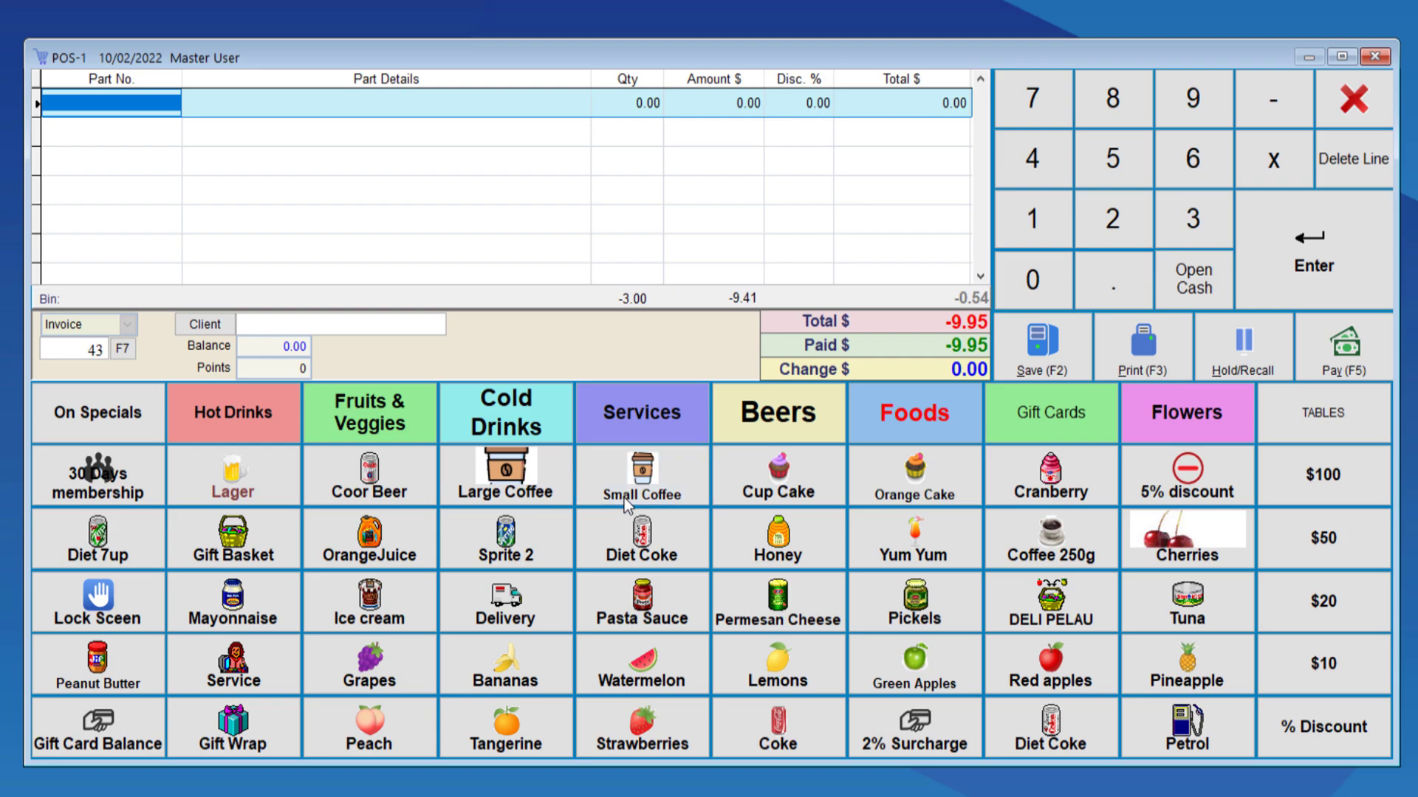
- Ring up one returned Cup Cake and two Large Coffees
{"action": "left_click", "coordinate": [1264, 95]}
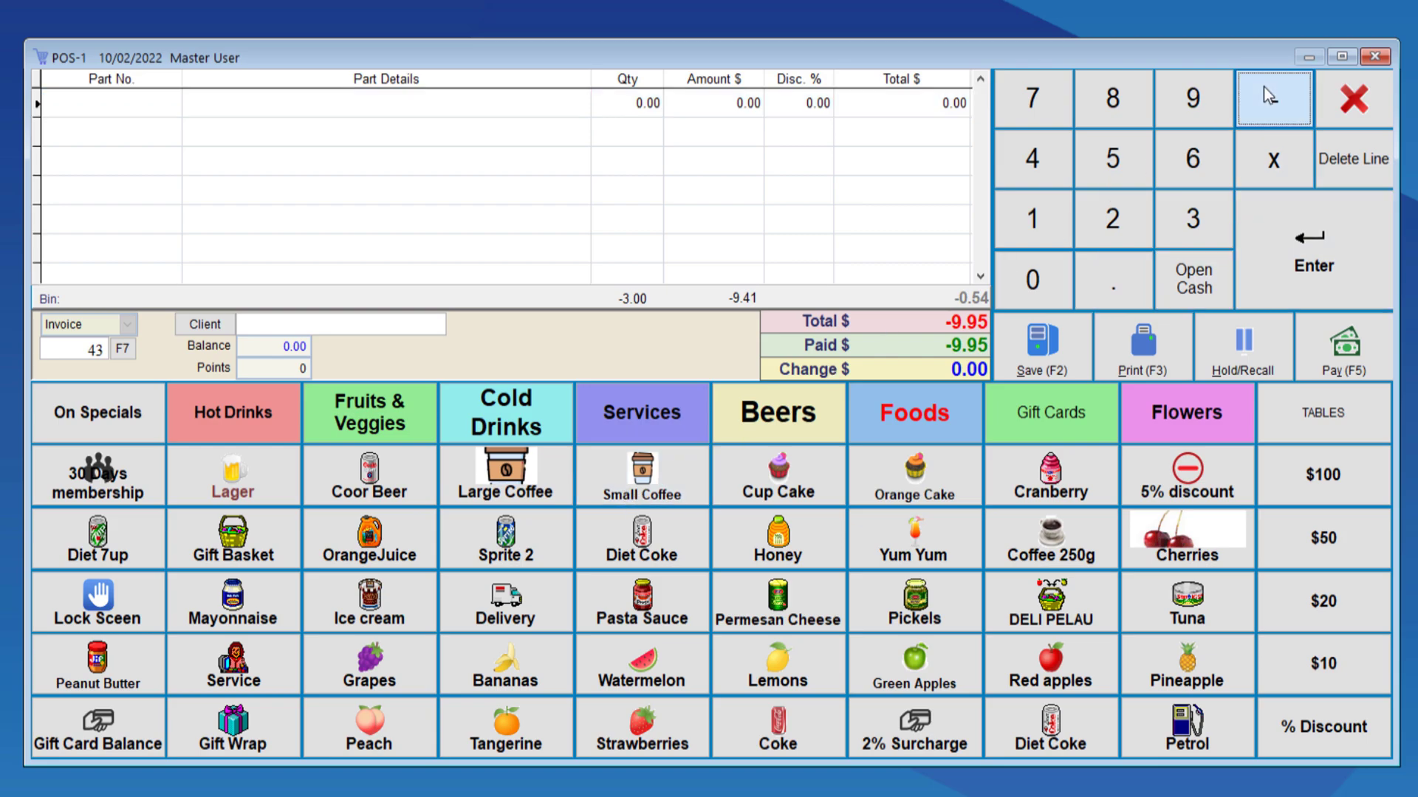
{"action": "left_click", "coordinate": [761, 483]}
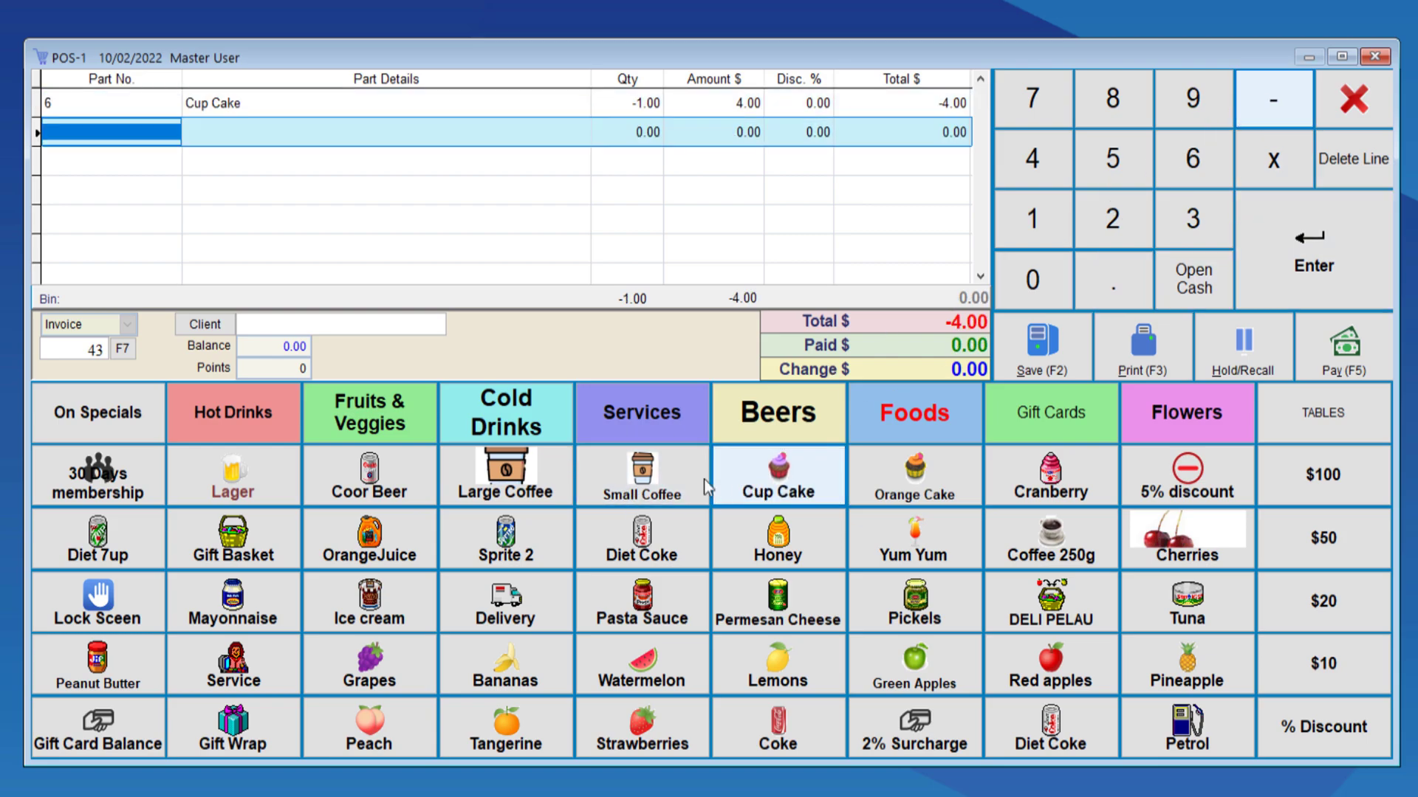
{"action": "left_click", "coordinate": [496, 483]}
{"action": "left_click", "coordinate": [496, 483]}
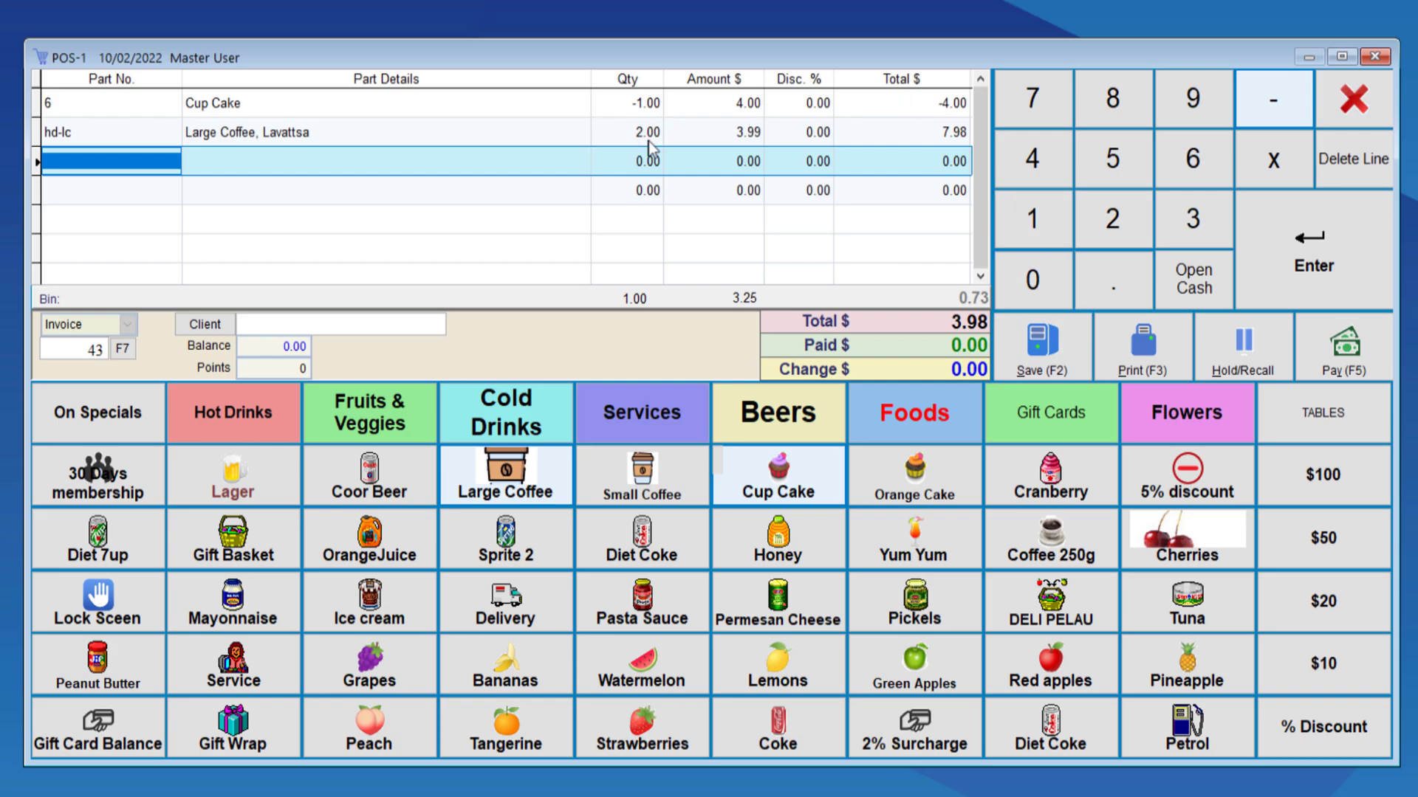
- Settle the 3.98 total by check and close the point-of-sale screen
{"action": "left_click", "coordinate": [1340, 347]}
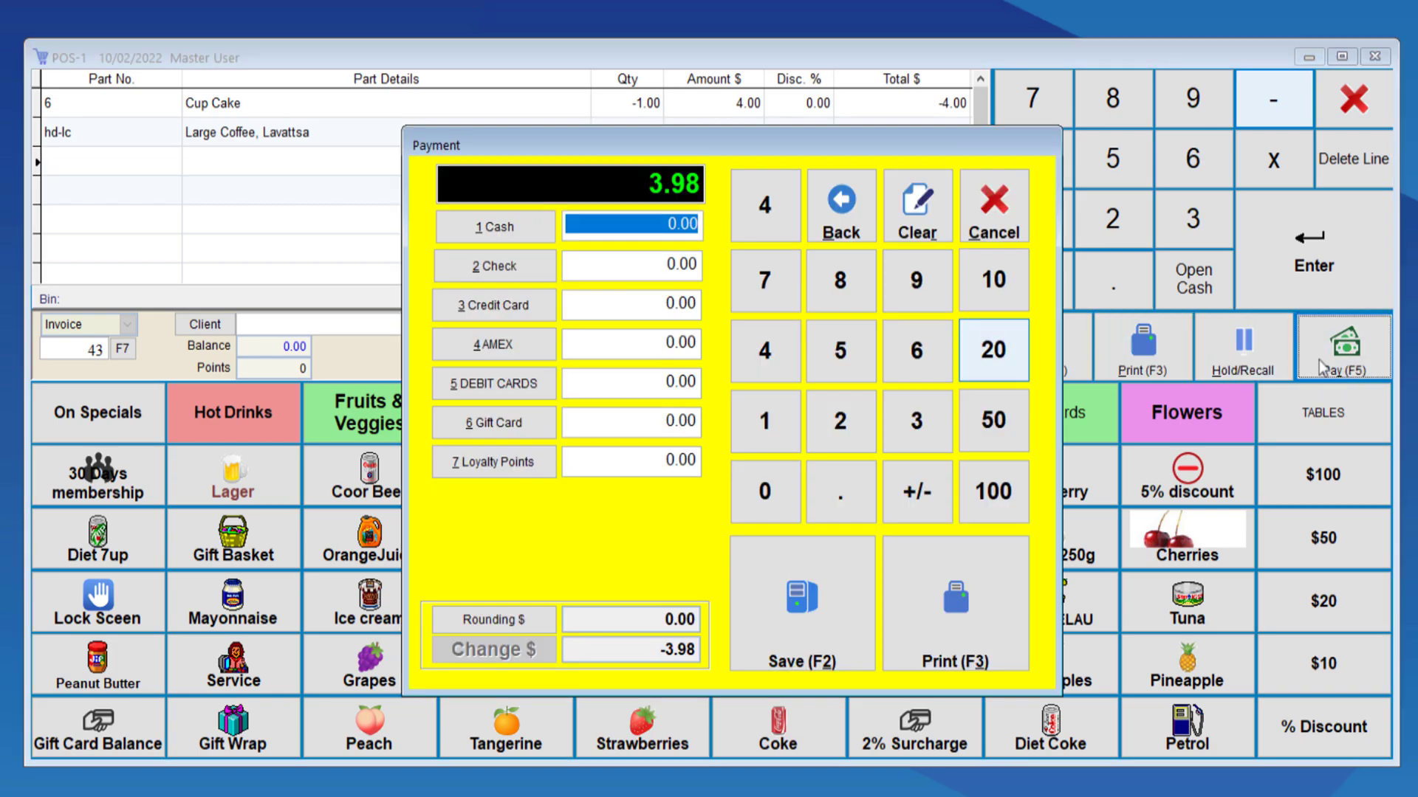
{"action": "left_click", "coordinate": [495, 266]}
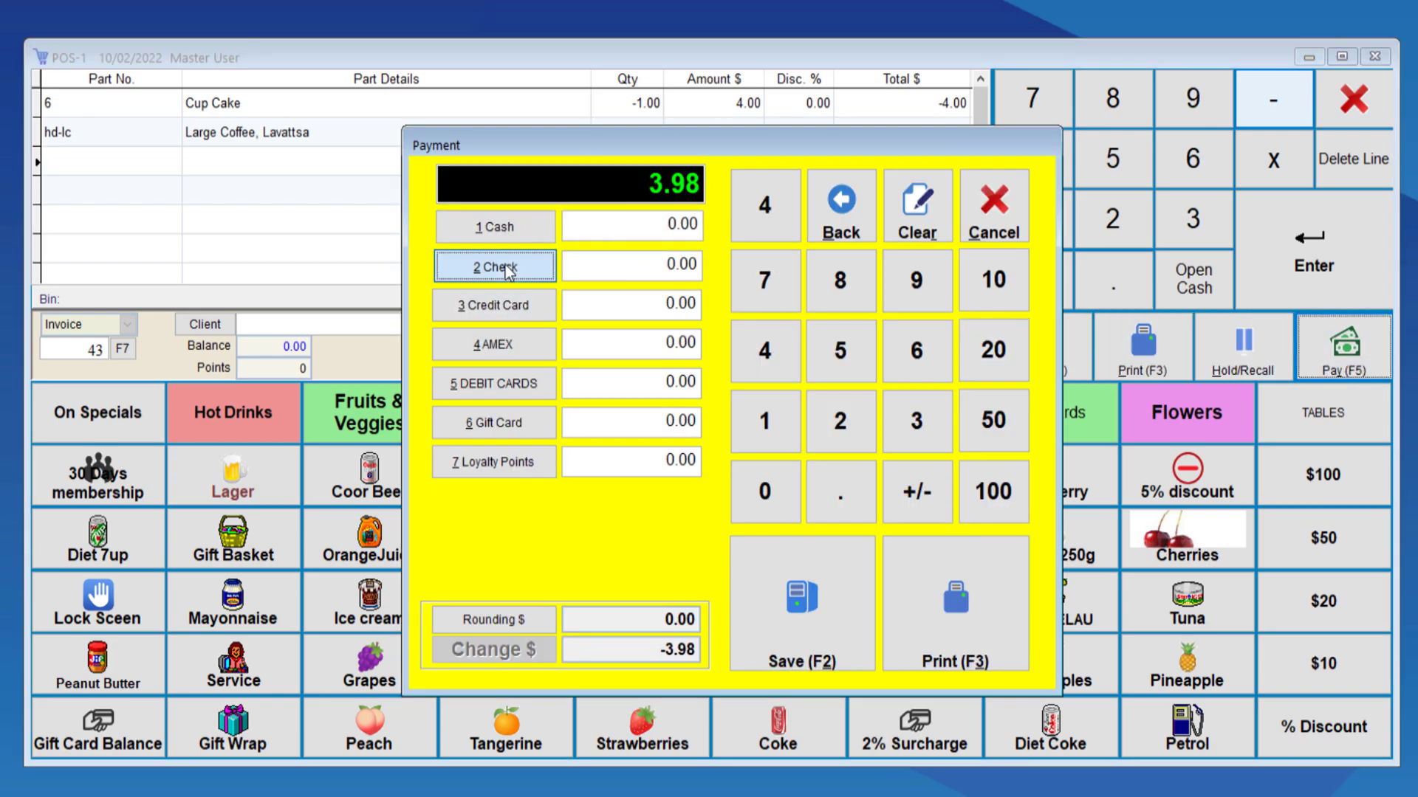
{"action": "left_click", "coordinate": [801, 602]}
{"action": "left_click", "coordinate": [1187, 181]}
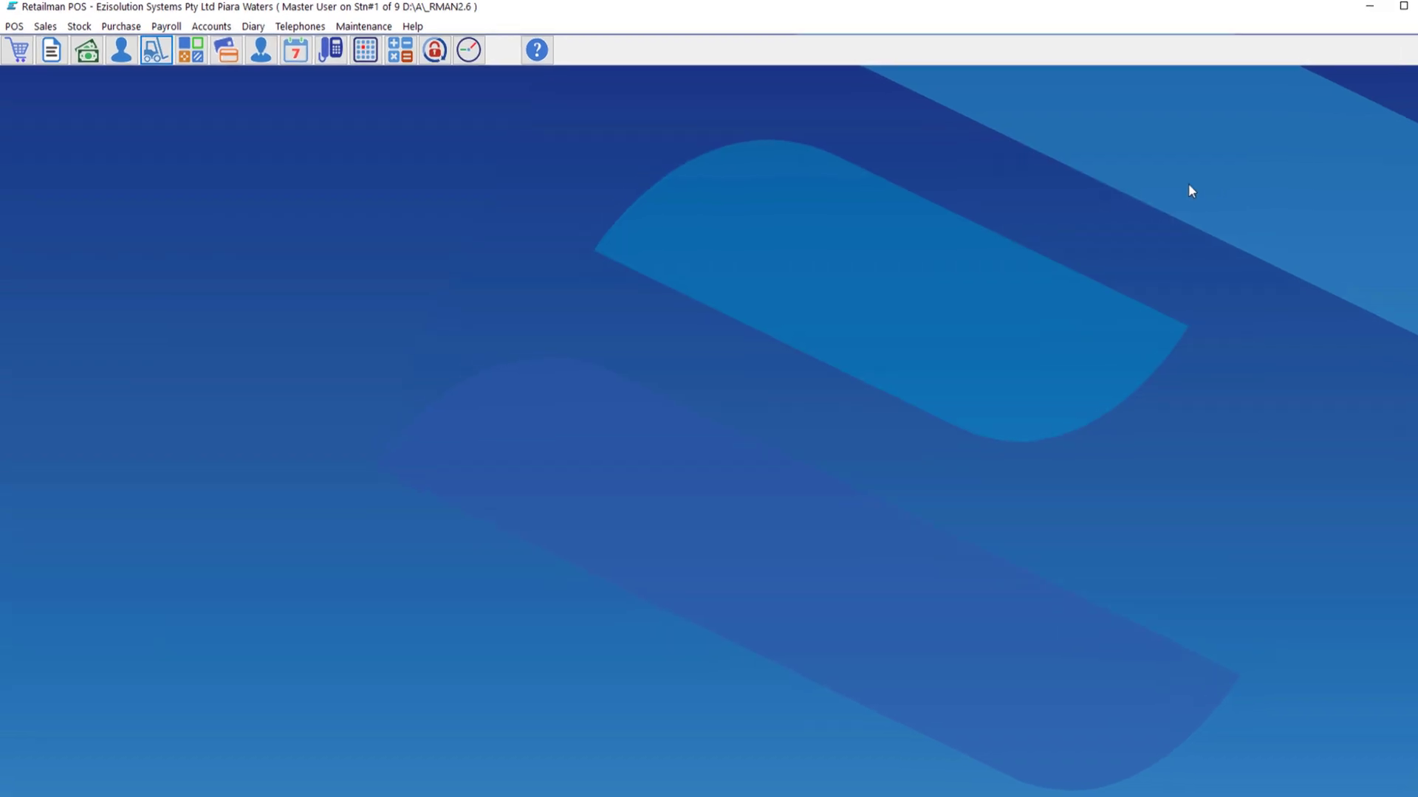
- Start a sales invoice for client C with five of part 0005 and one of part 0006
{"action": "left_click", "coordinate": [50, 48]}
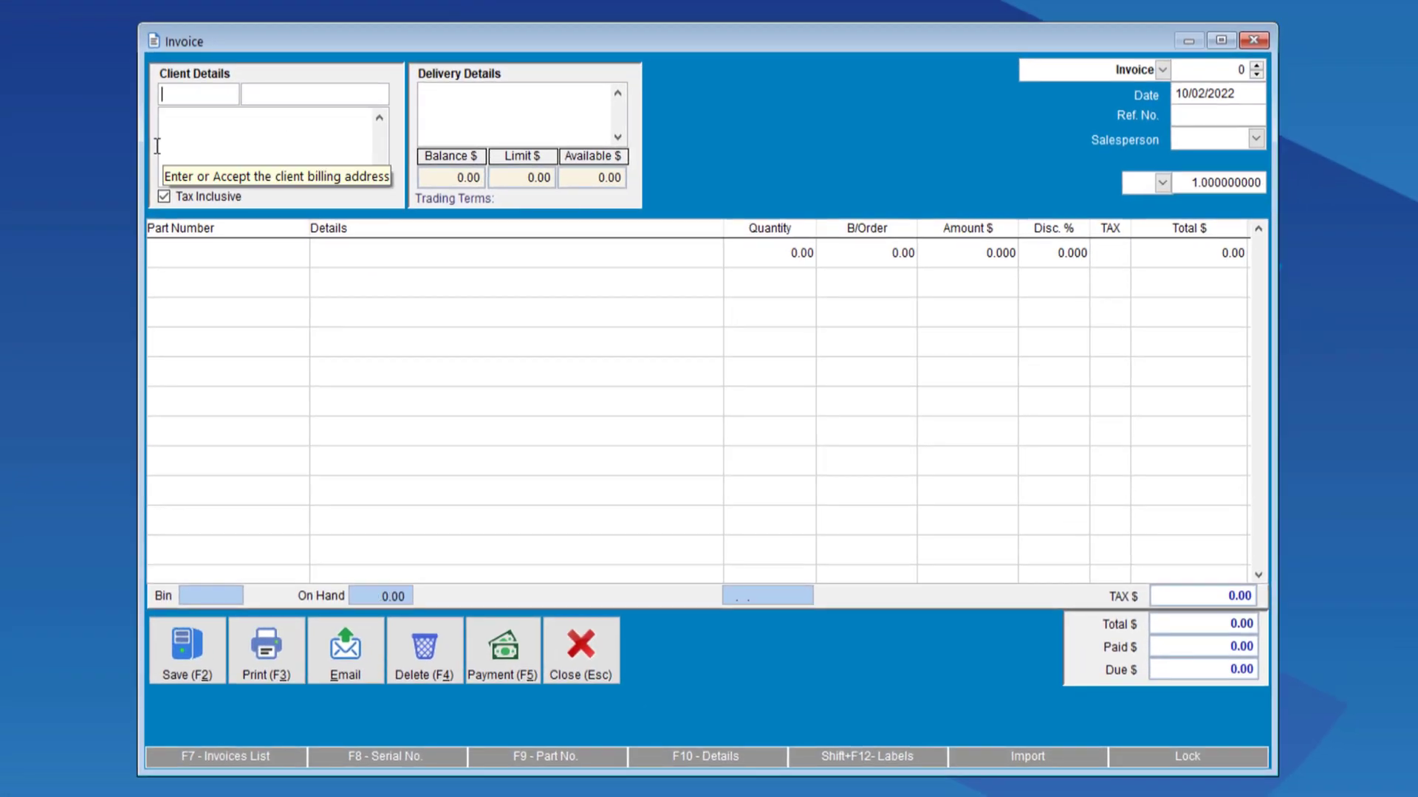
{"action": "type", "text": "C"}
{"action": "key", "text": "Return"}
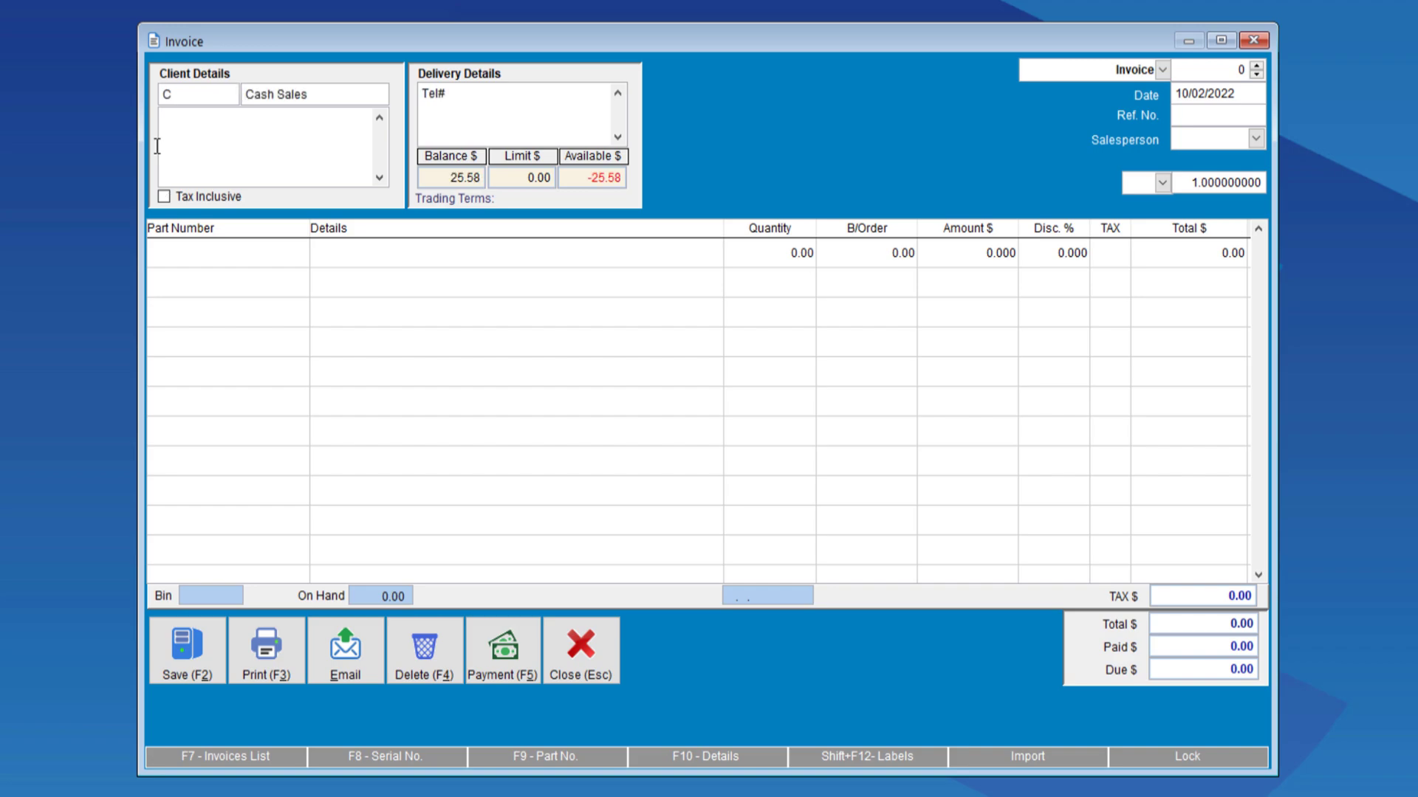
{"action": "type", "text": "0005"}
{"action": "key", "text": "Return"}
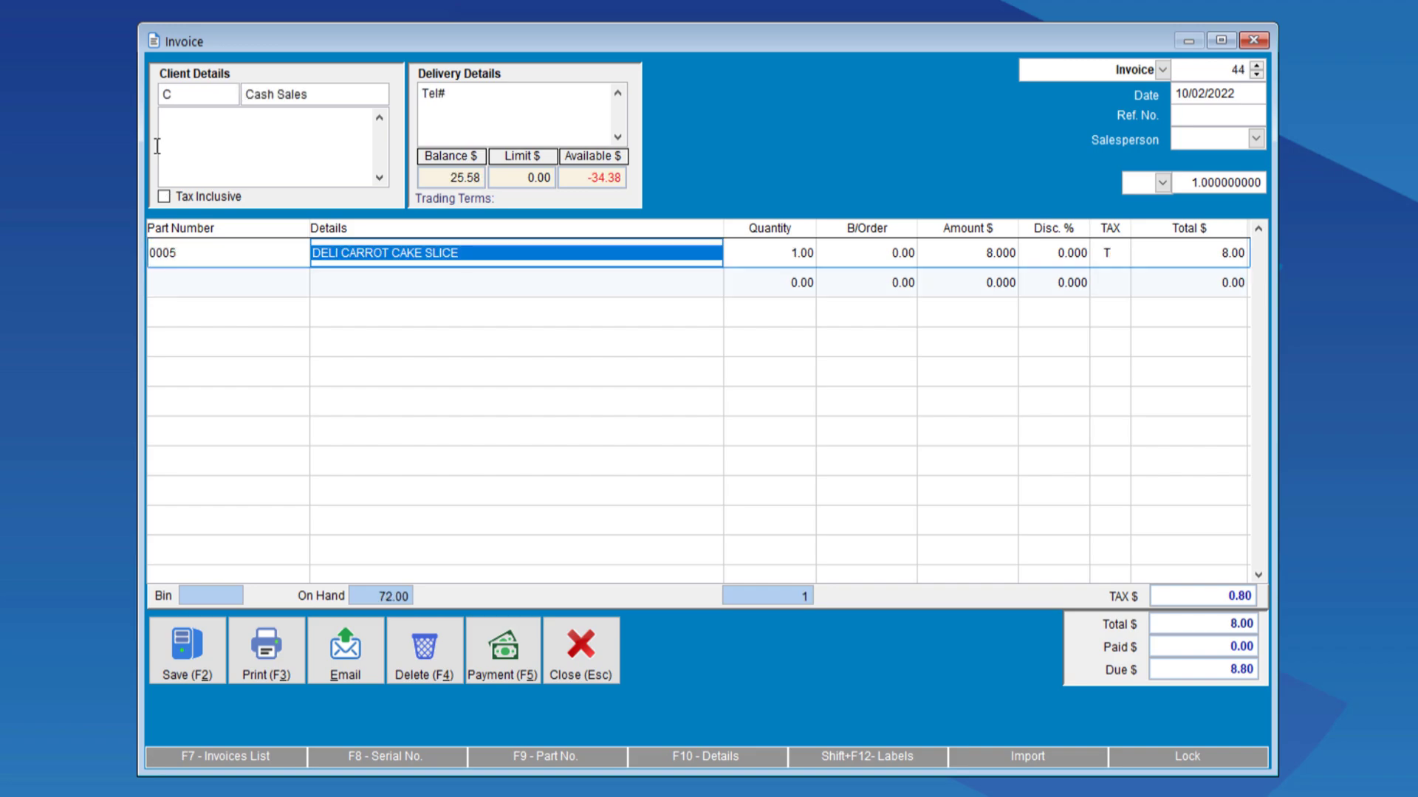
{"action": "key", "text": "Return"}
{"action": "type", "text": "5"}
{"action": "key", "text": "Return"}
{"action": "key", "text": "Return"}
{"action": "key", "text": "Return"}
{"action": "key", "text": "Return"}
{"action": "key", "text": "Return"}
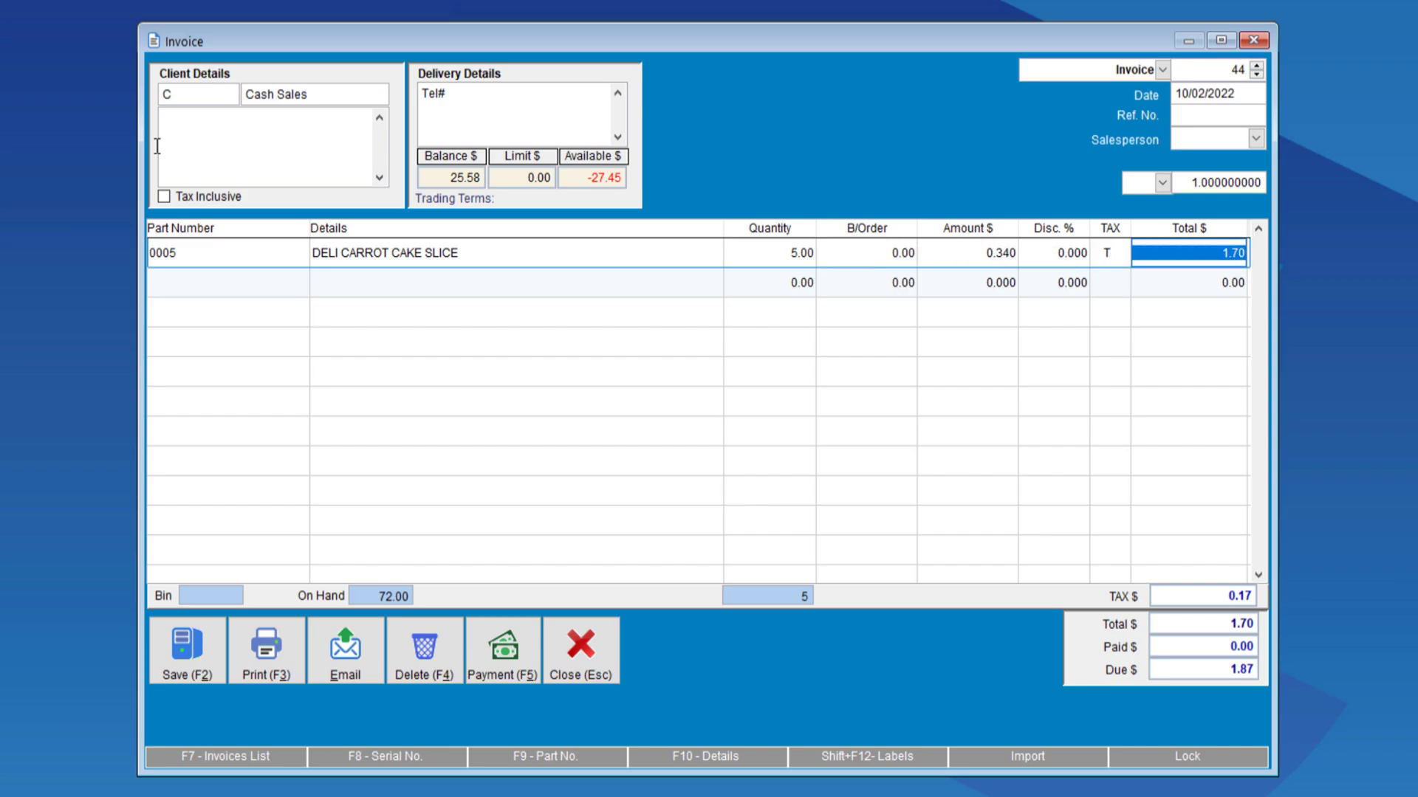
{"action": "type", "text": "0006"}
{"action": "key", "text": "Return"}
{"action": "key", "text": "Return"}
{"action": "key", "text": "Return"}
{"action": "key", "text": "Return"}
{"action": "key", "text": "Return"}
{"action": "key", "text": "Return"}
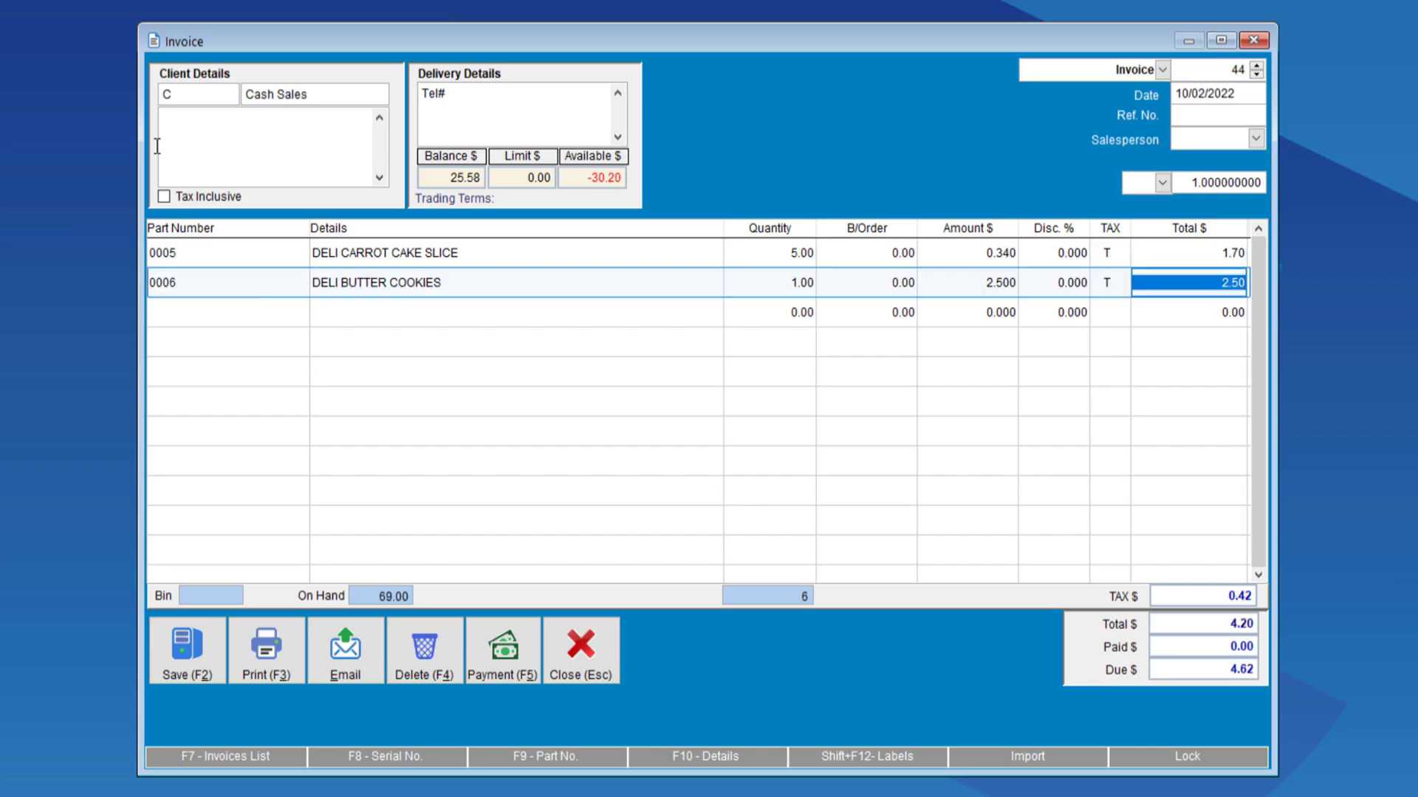
{"action": "key", "text": "Return"}
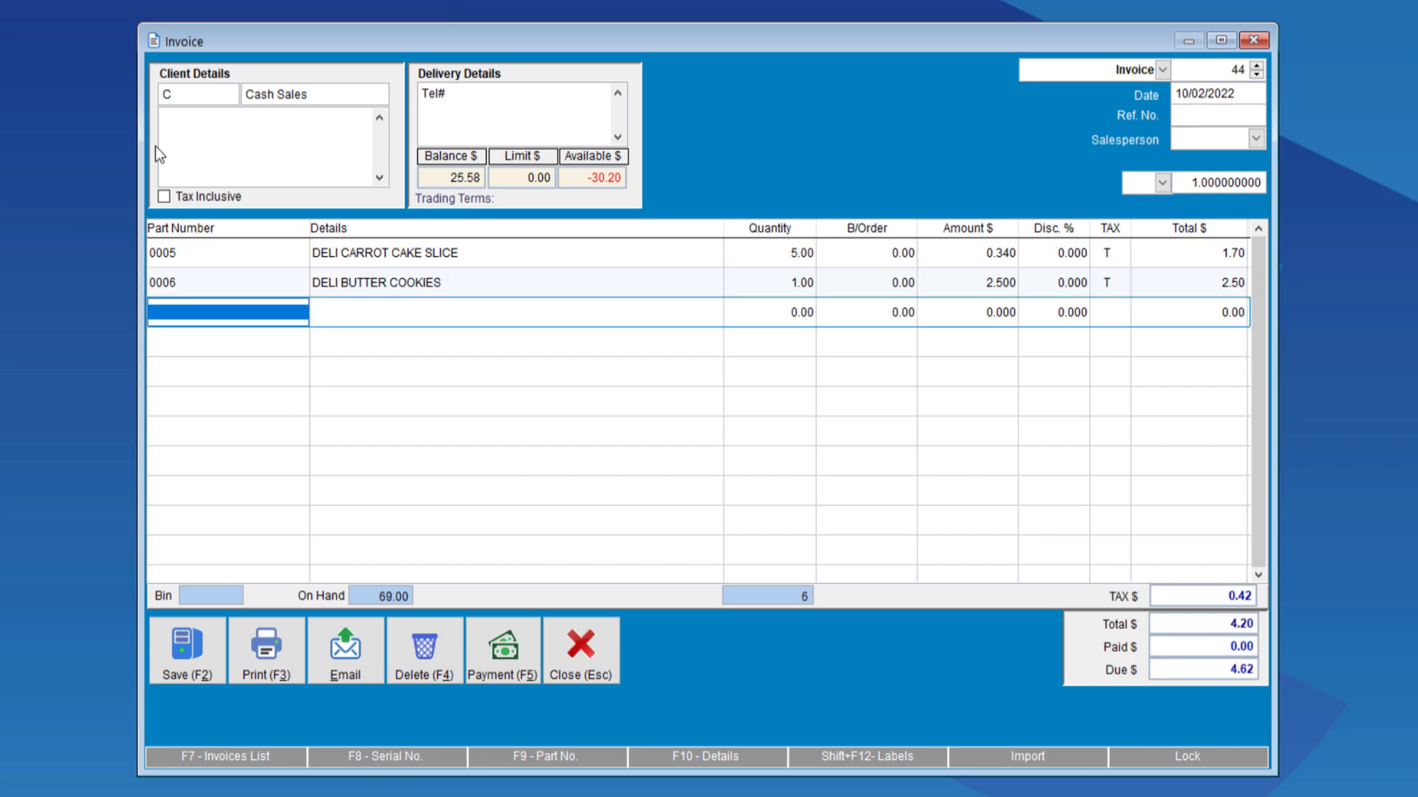
- Record full payment of 4.62 and save the invoice
{"action": "left_click", "coordinate": [500, 660]}
{"action": "left_click", "coordinate": [675, 486]}
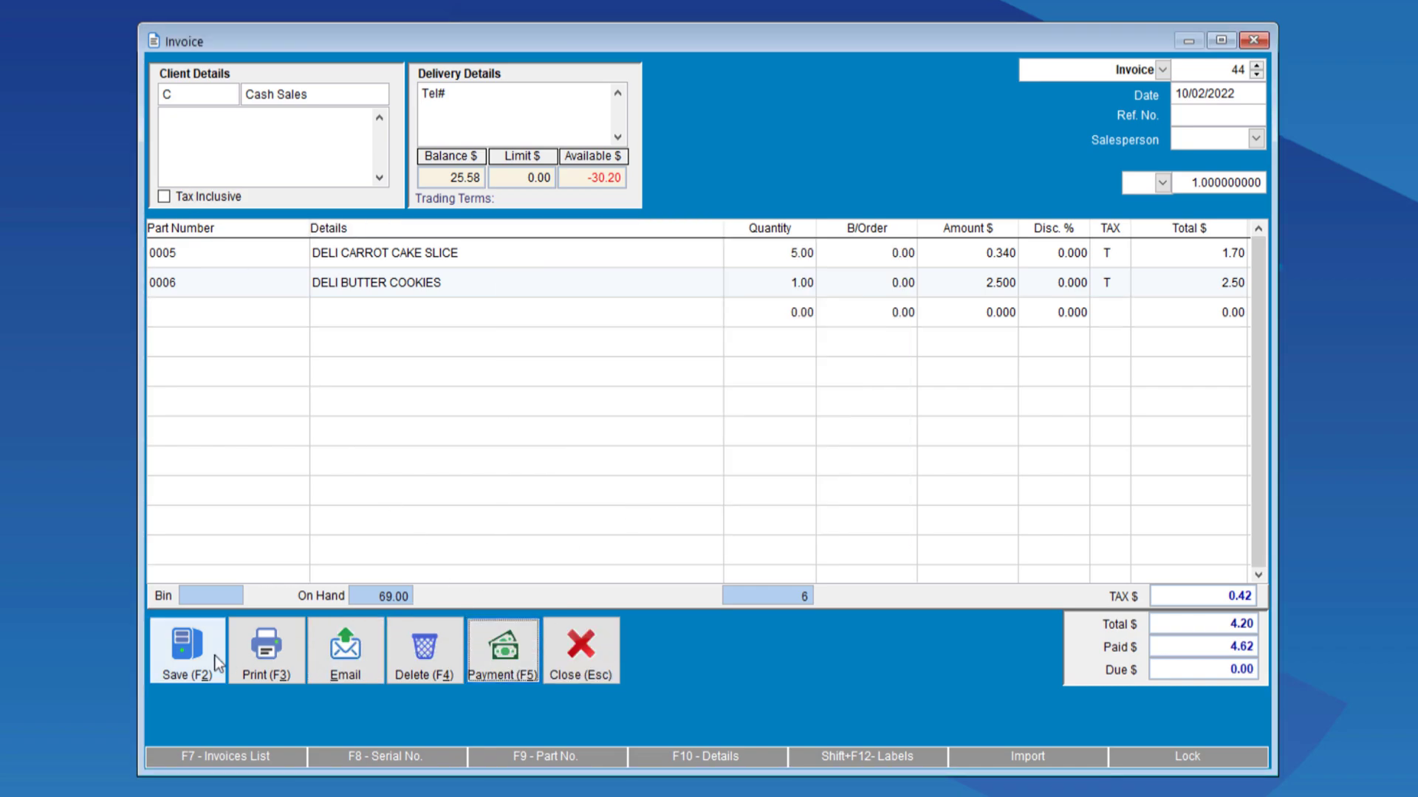
{"action": "left_click", "coordinate": [187, 662]}
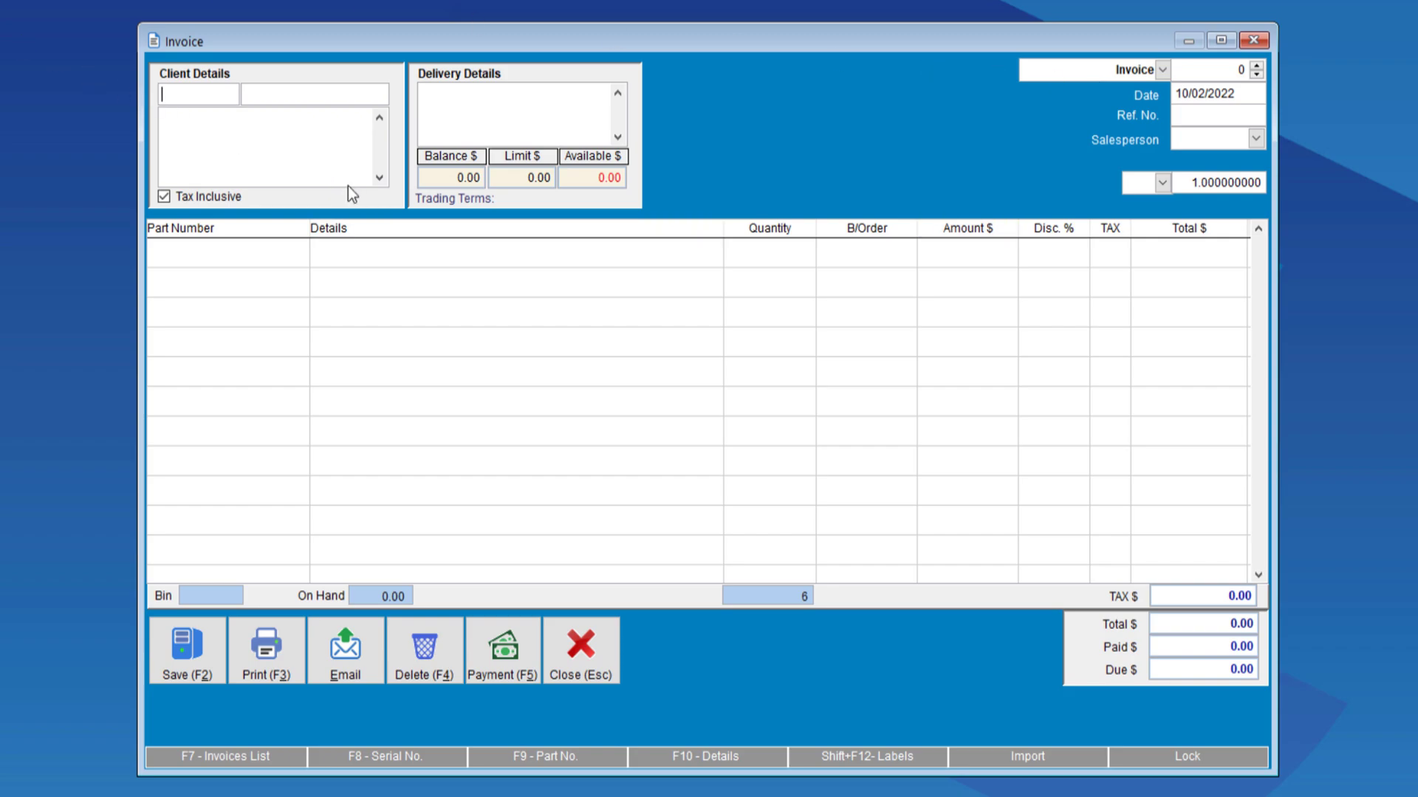
- Enter client C, part 0005, reference 44 and the master user as salesperson
{"action": "type", "text": "C"}
{"action": "key", "text": "Tab"}
{"action": "key", "text": "Return"}
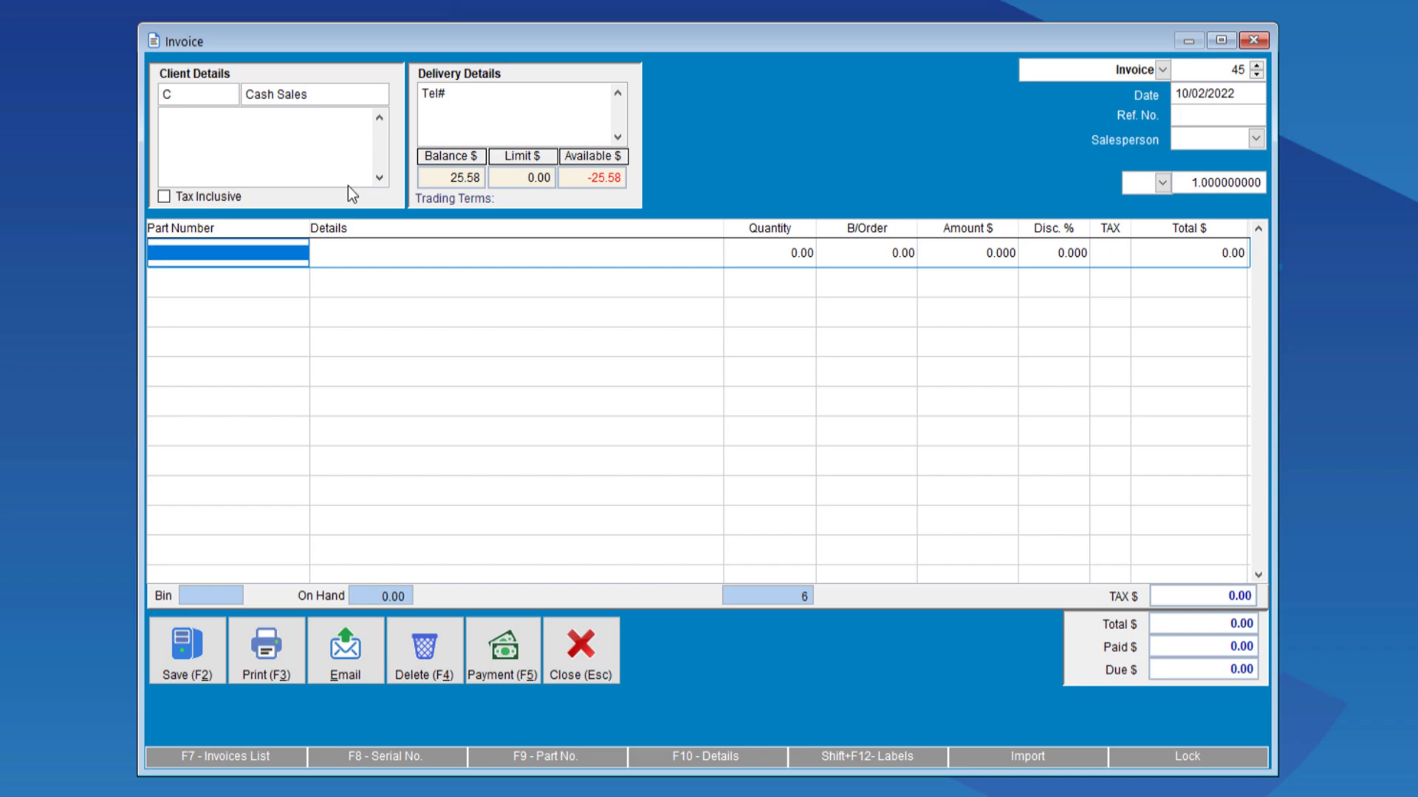
{"action": "type", "text": "0005"}
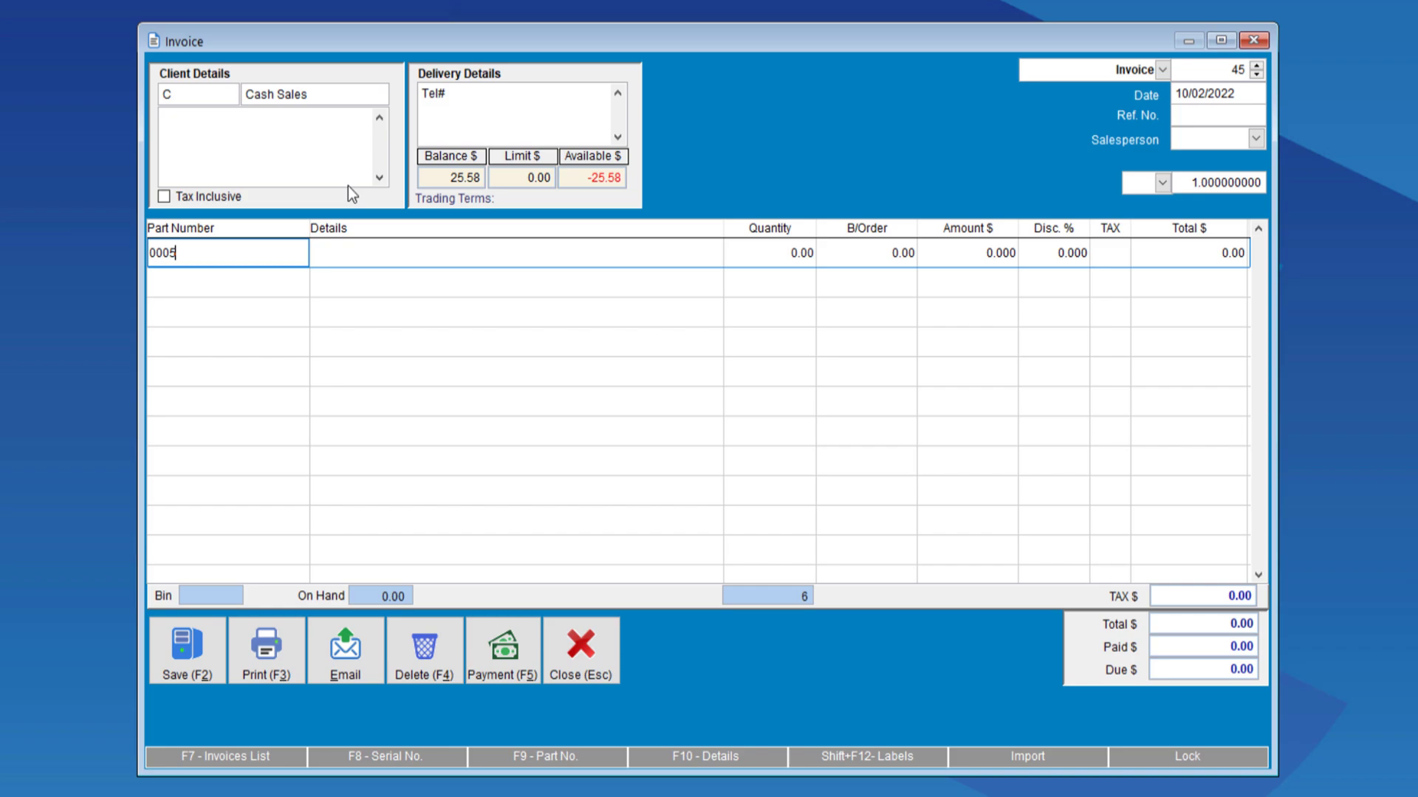
{"action": "left_click", "coordinate": [1194, 115]}
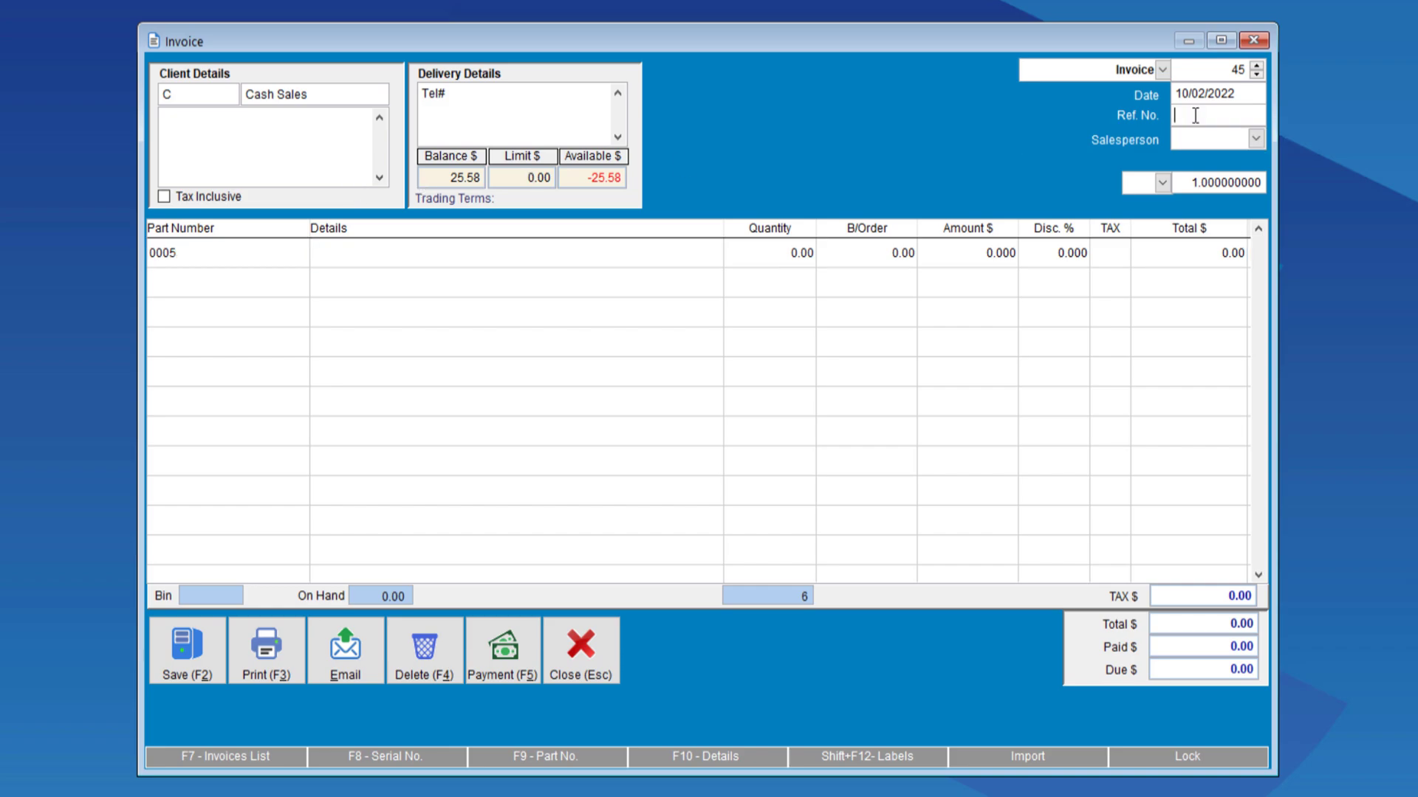
{"action": "type", "text": "44"}
{"action": "key", "text": "Tab"}
{"action": "key", "text": "Down"}
{"action": "key", "text": "Tab"}
{"action": "key", "text": "Tab"}
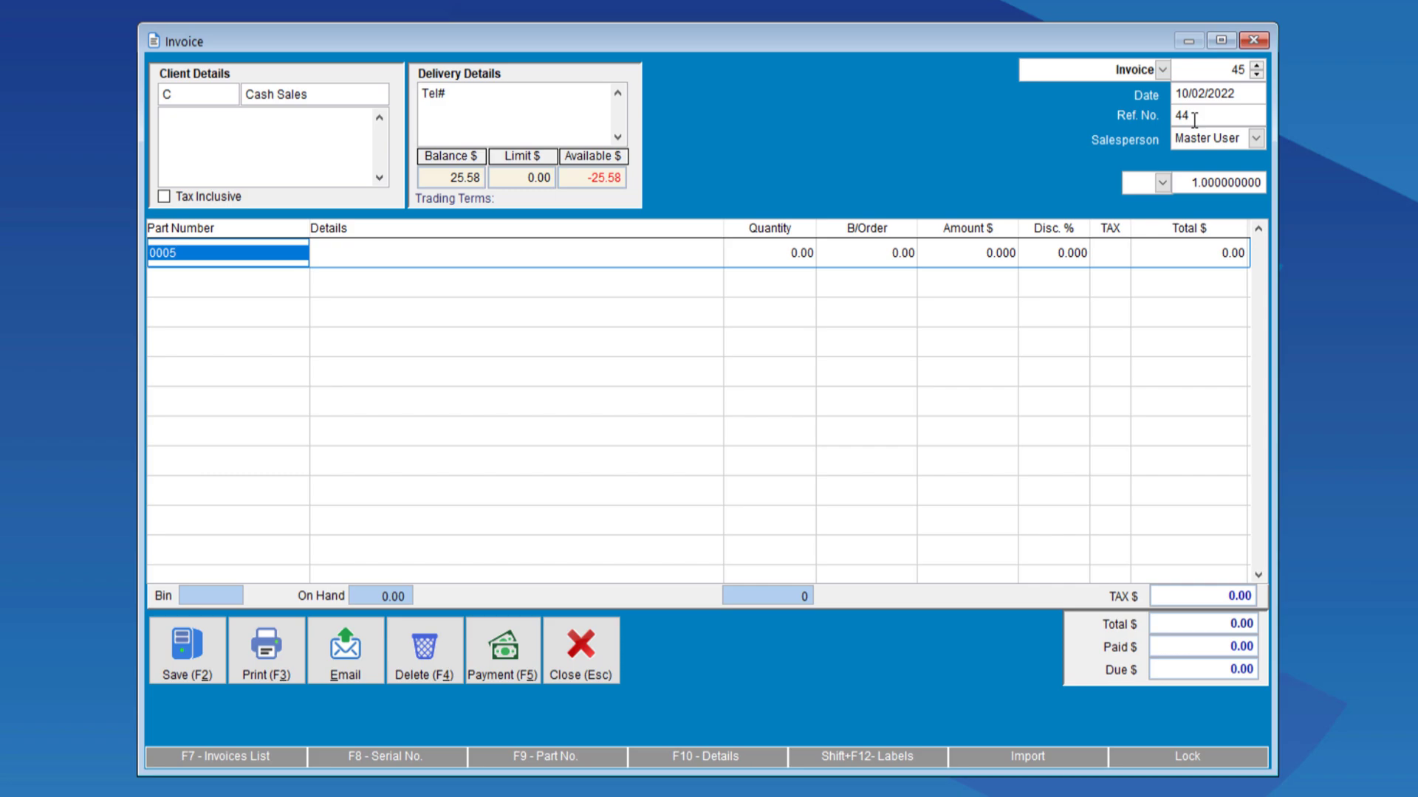
- Change the carrot cake slice line's quantity to -1.00
{"action": "key", "text": "Tab"}
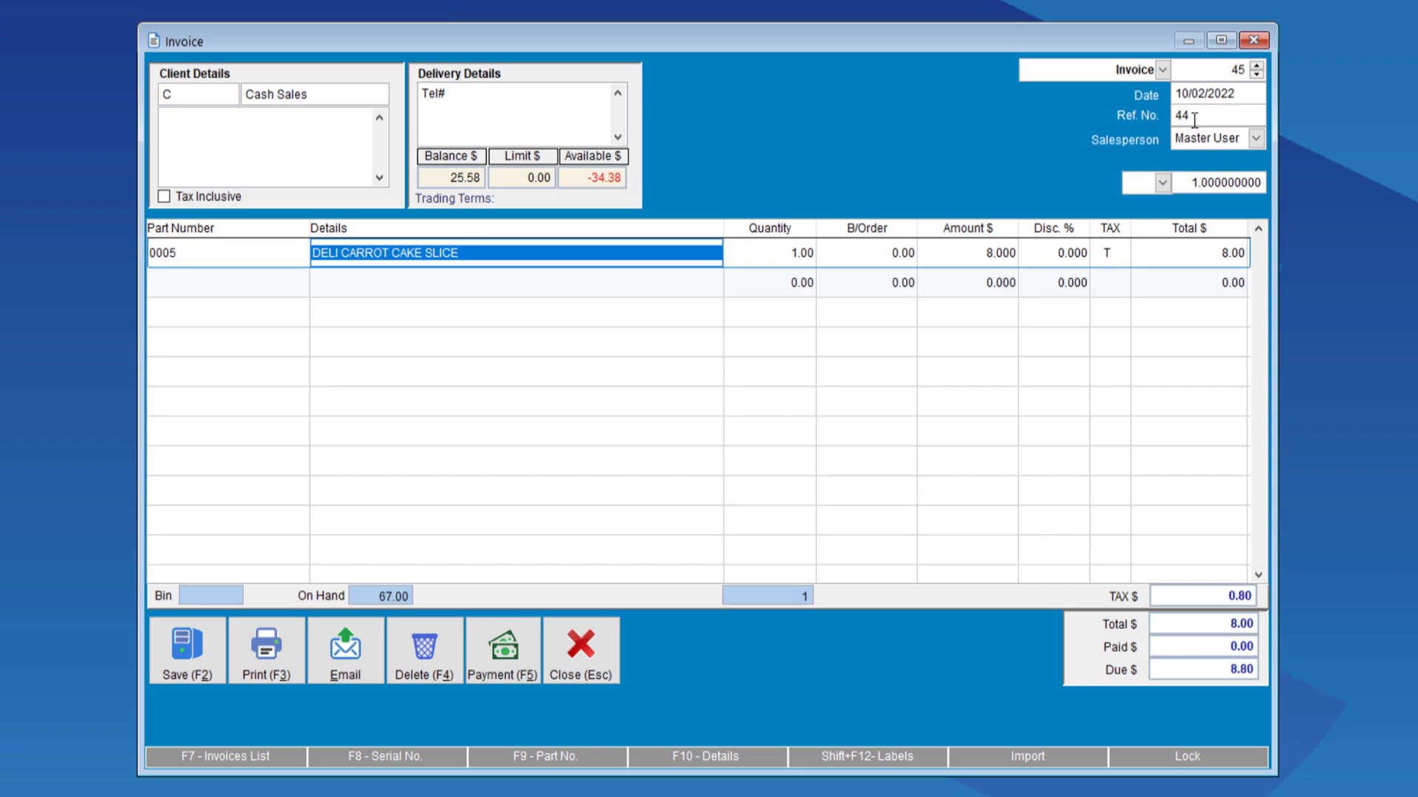
{"action": "key", "text": "Tab"}
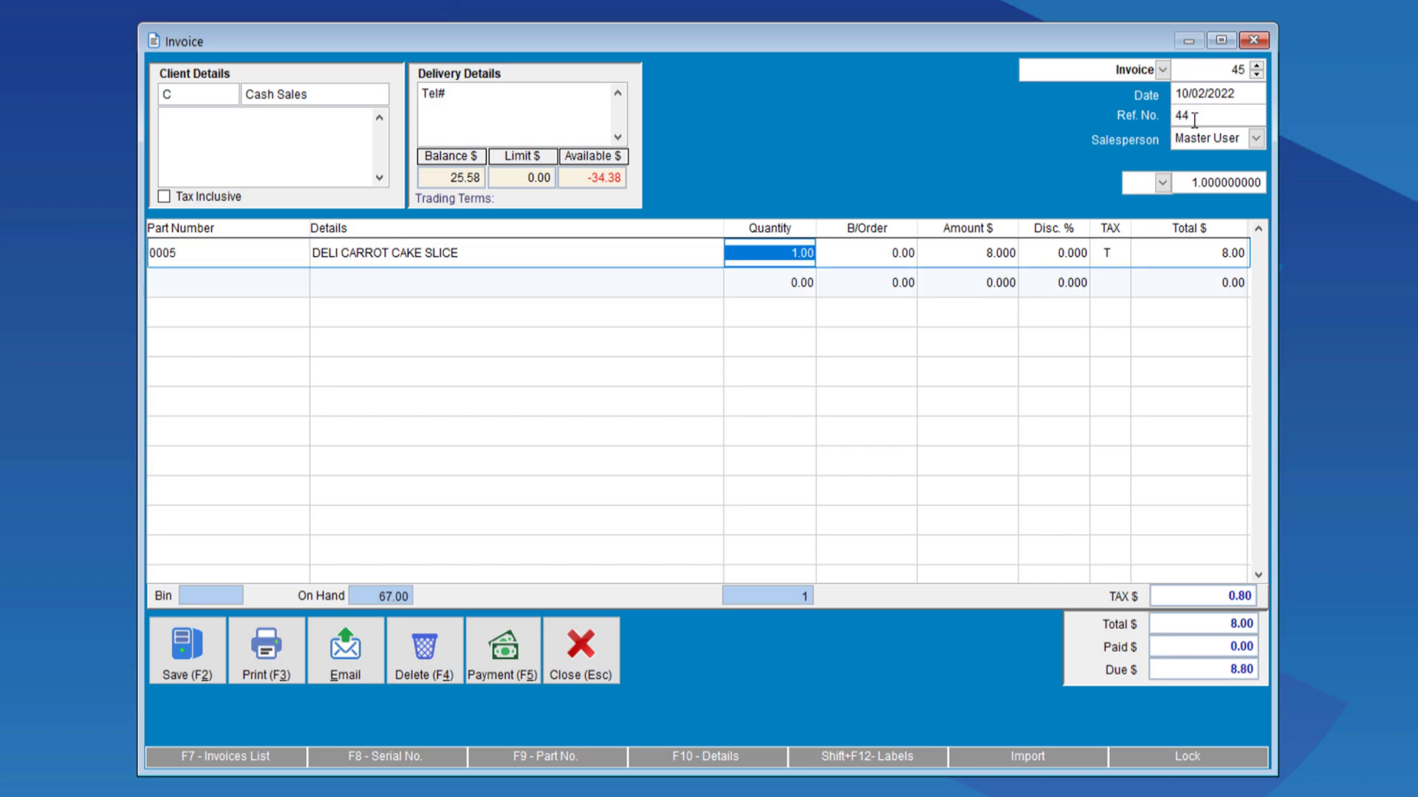
{"action": "key", "text": "BackSpace"}
{"action": "type", "text": "-1"}
{"action": "key", "text": "Tab"}
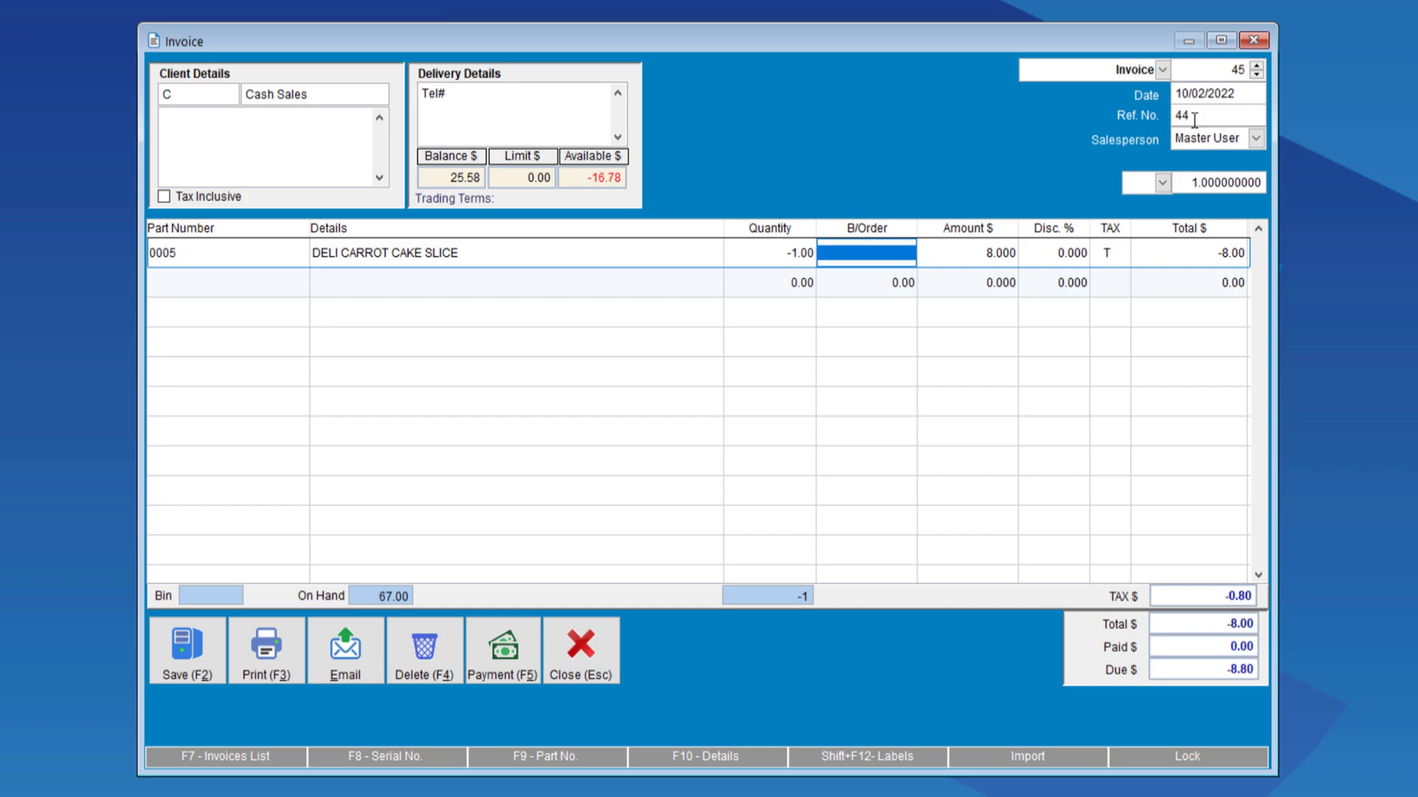
{"action": "key", "text": "Tab"}
{"action": "key", "text": "Tab"}
{"action": "key", "text": "Tab"}
{"action": "key", "text": "Tab"}
{"action": "key", "text": "Tab"}
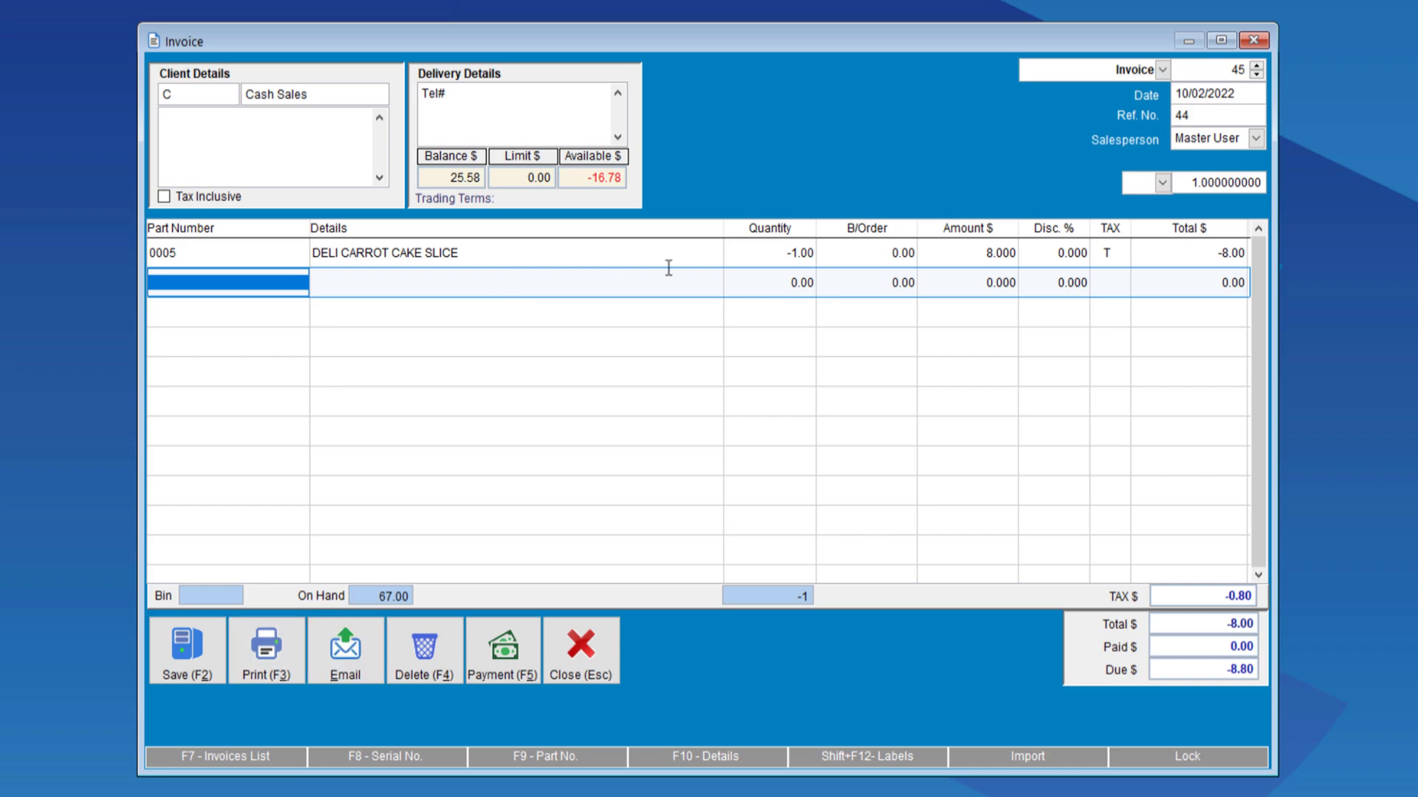
{"action": "left_click", "coordinate": [797, 254]}
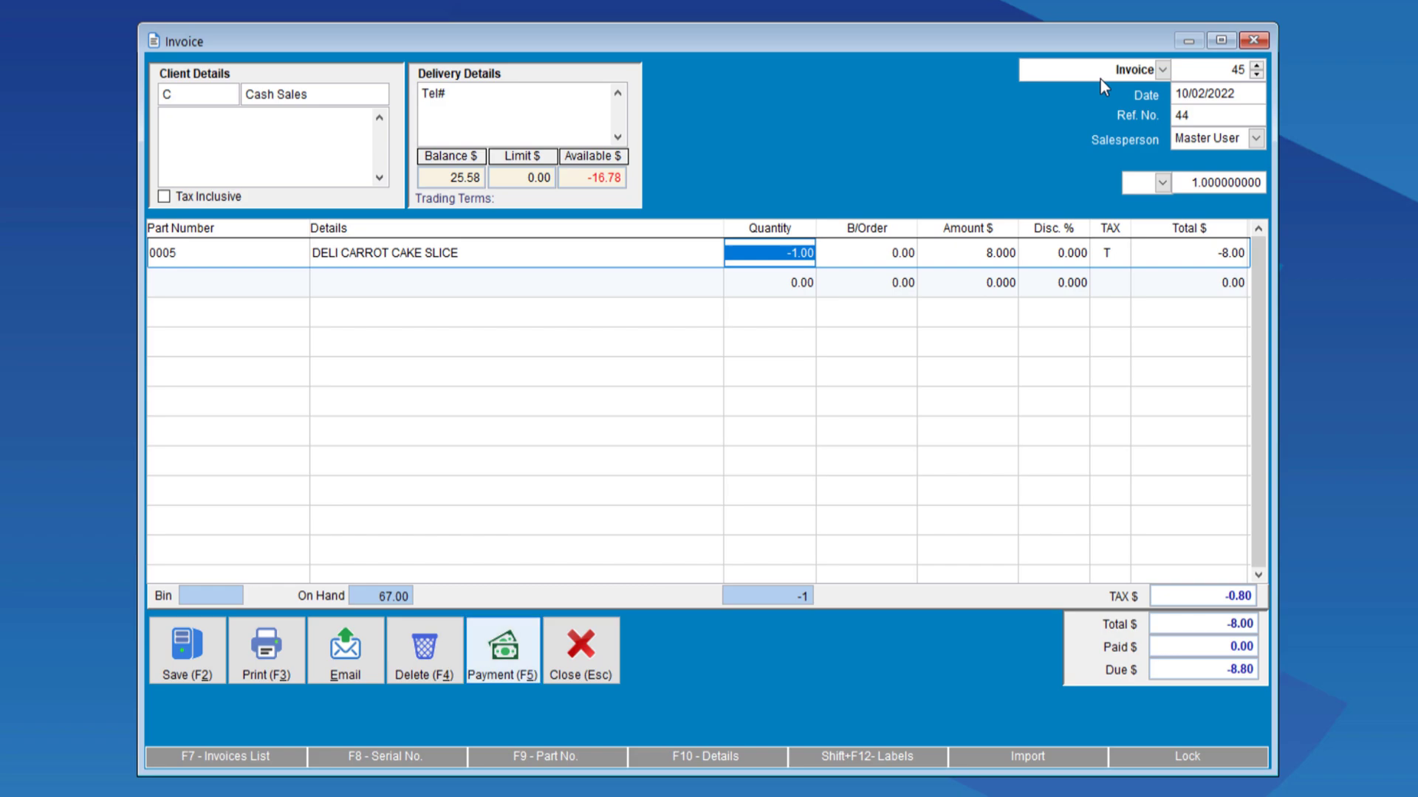
- Save the return invoice and step back to invoice 44
{"action": "left_click", "coordinate": [189, 663]}
{"action": "left_click", "coordinate": [1257, 75]}
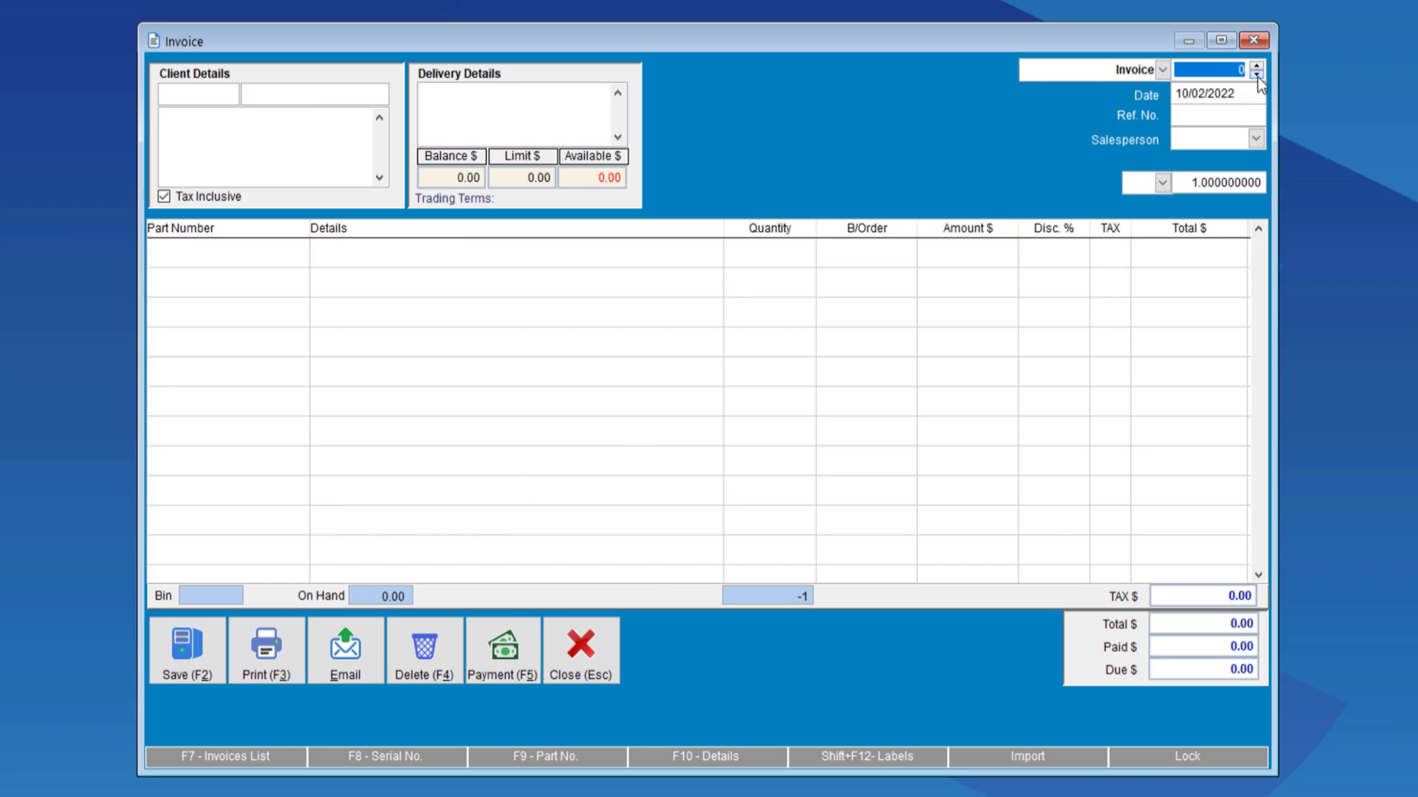
{"action": "left_click", "coordinate": [1257, 75]}
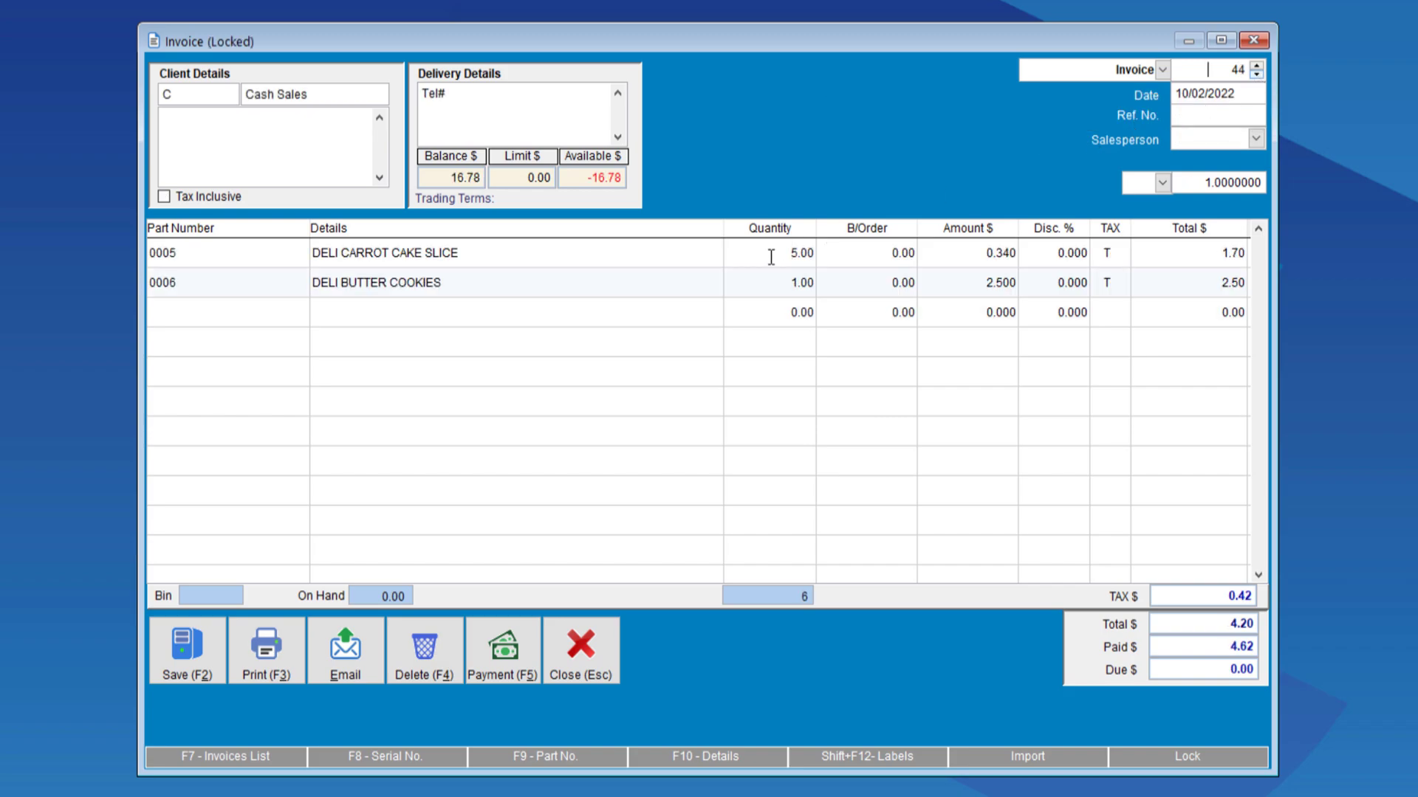
{"action": "left_click", "coordinate": [812, 252]}
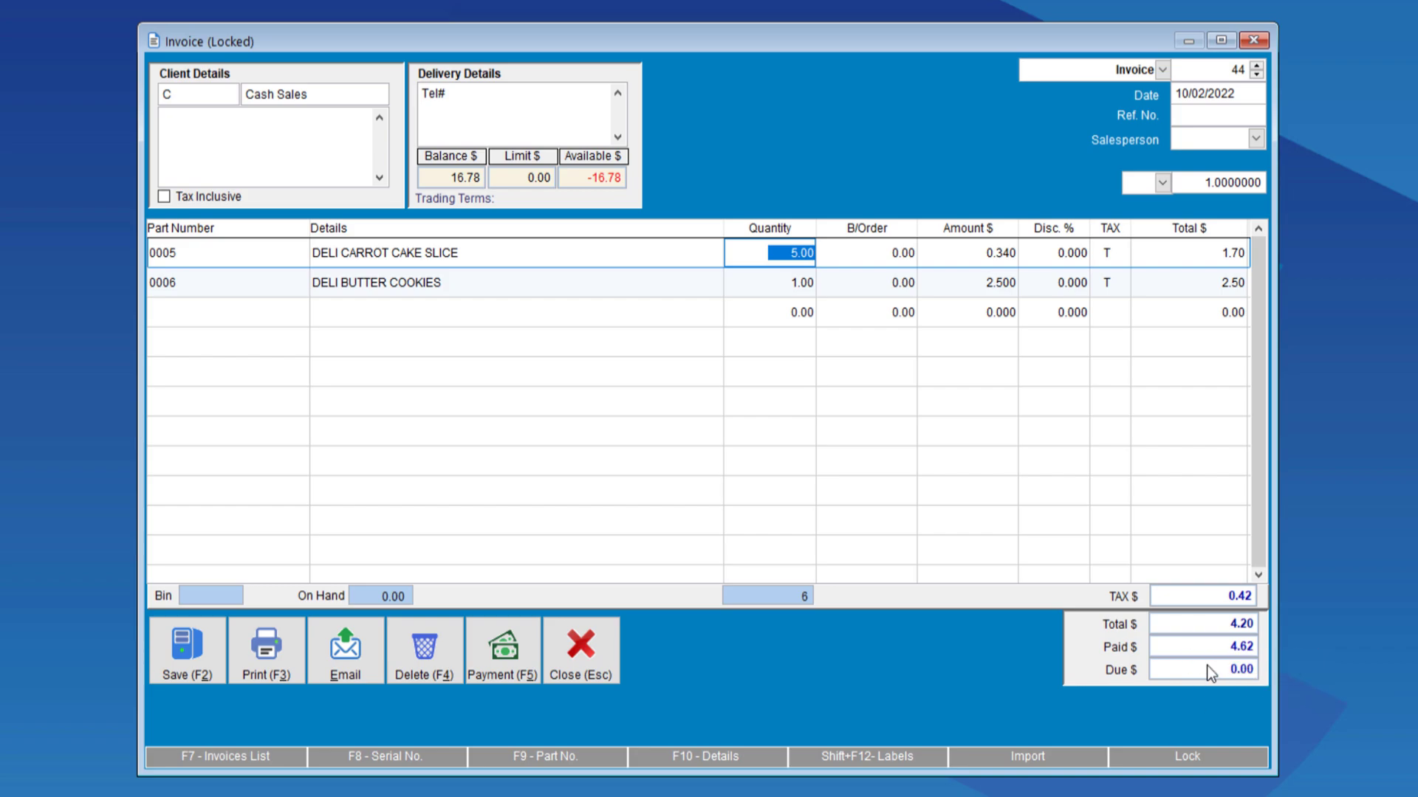
- Add a third line of part 0005 with quantity -1
{"action": "left_click", "coordinate": [180, 317]}
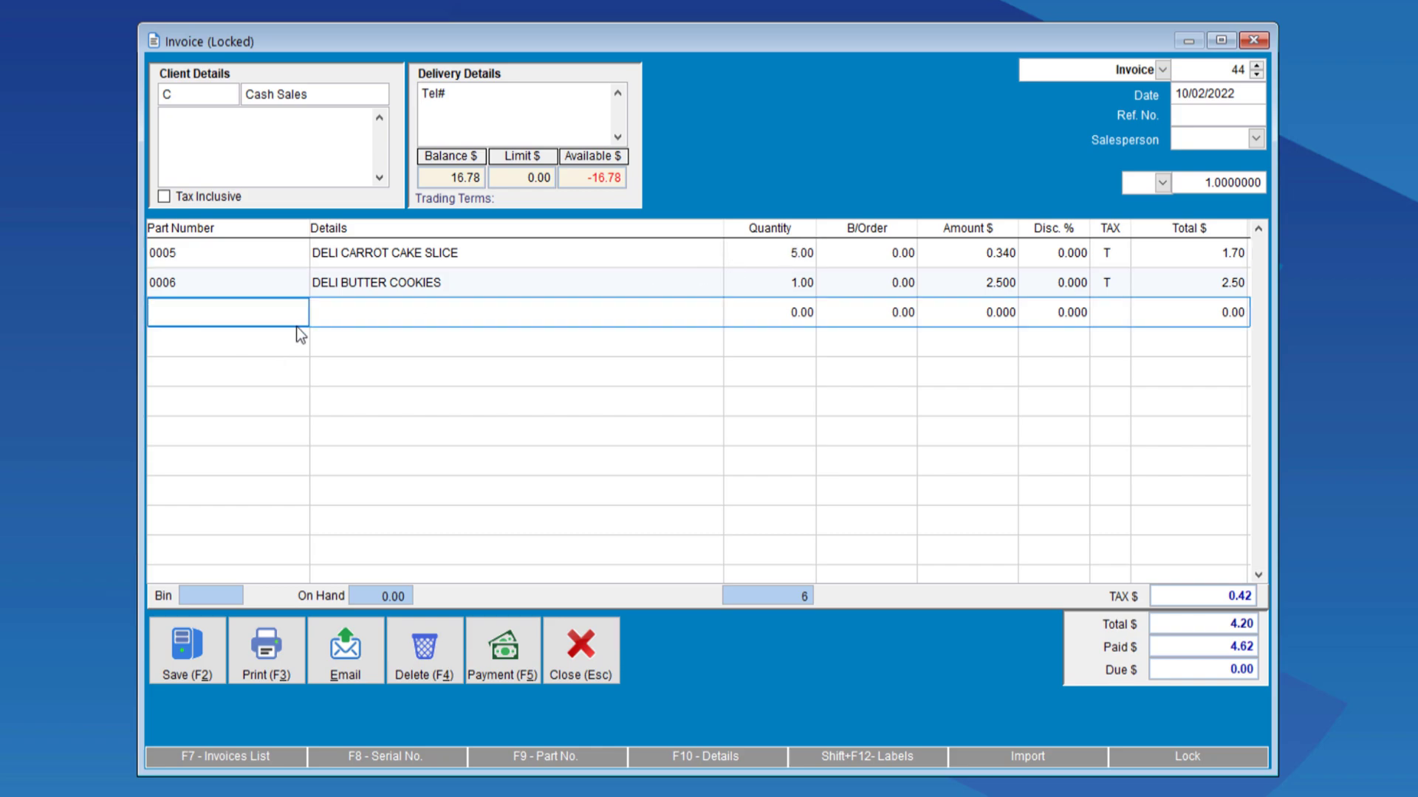
{"action": "type", "text": "0005"}
{"action": "key", "text": "Return"}
{"action": "key", "text": "shift+Tab"}
{"action": "key", "text": "shift+Tab"}
{"action": "key", "text": "shift+Tab"}
{"action": "key", "text": "shift+Tab"}
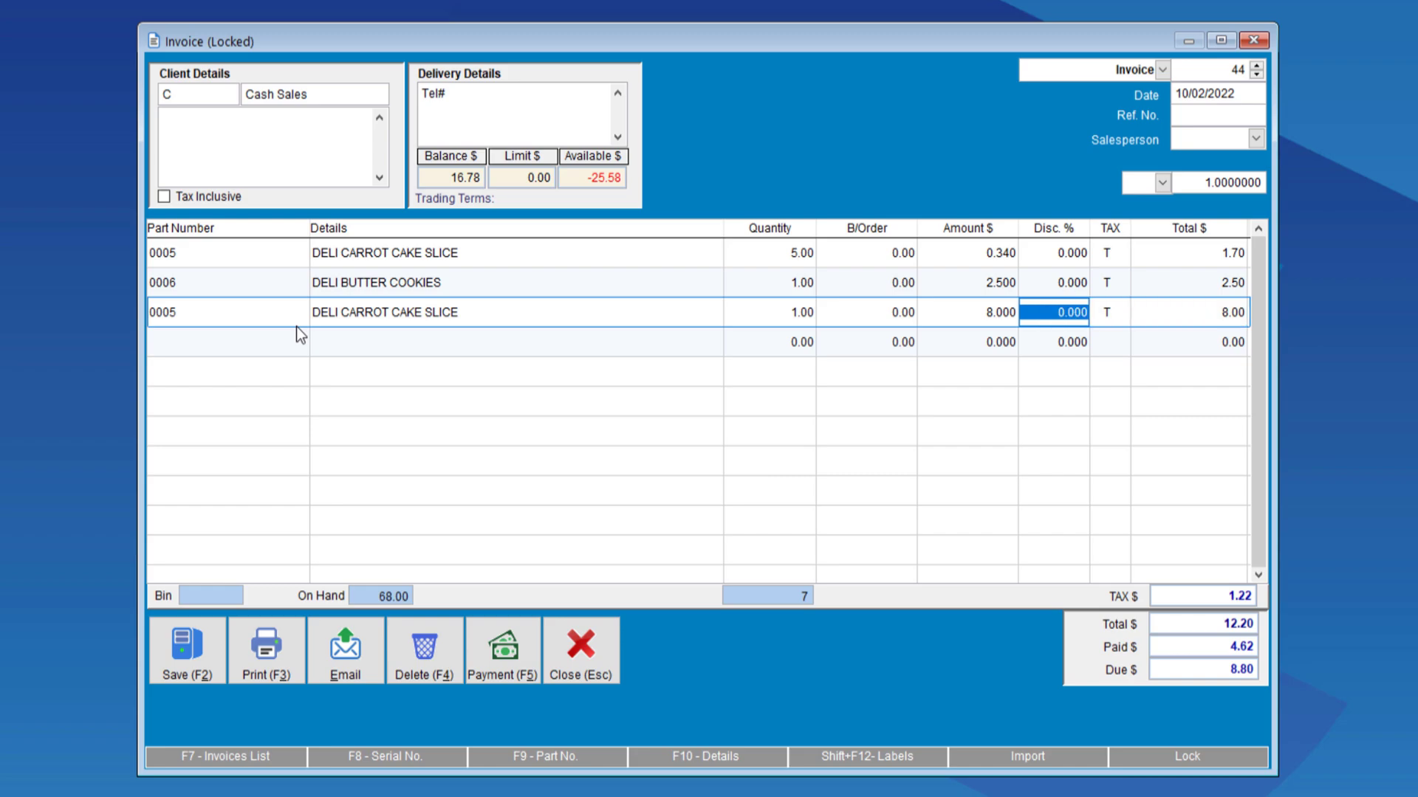
{"action": "type", "text": "-1"}
{"action": "key", "text": "Return"}
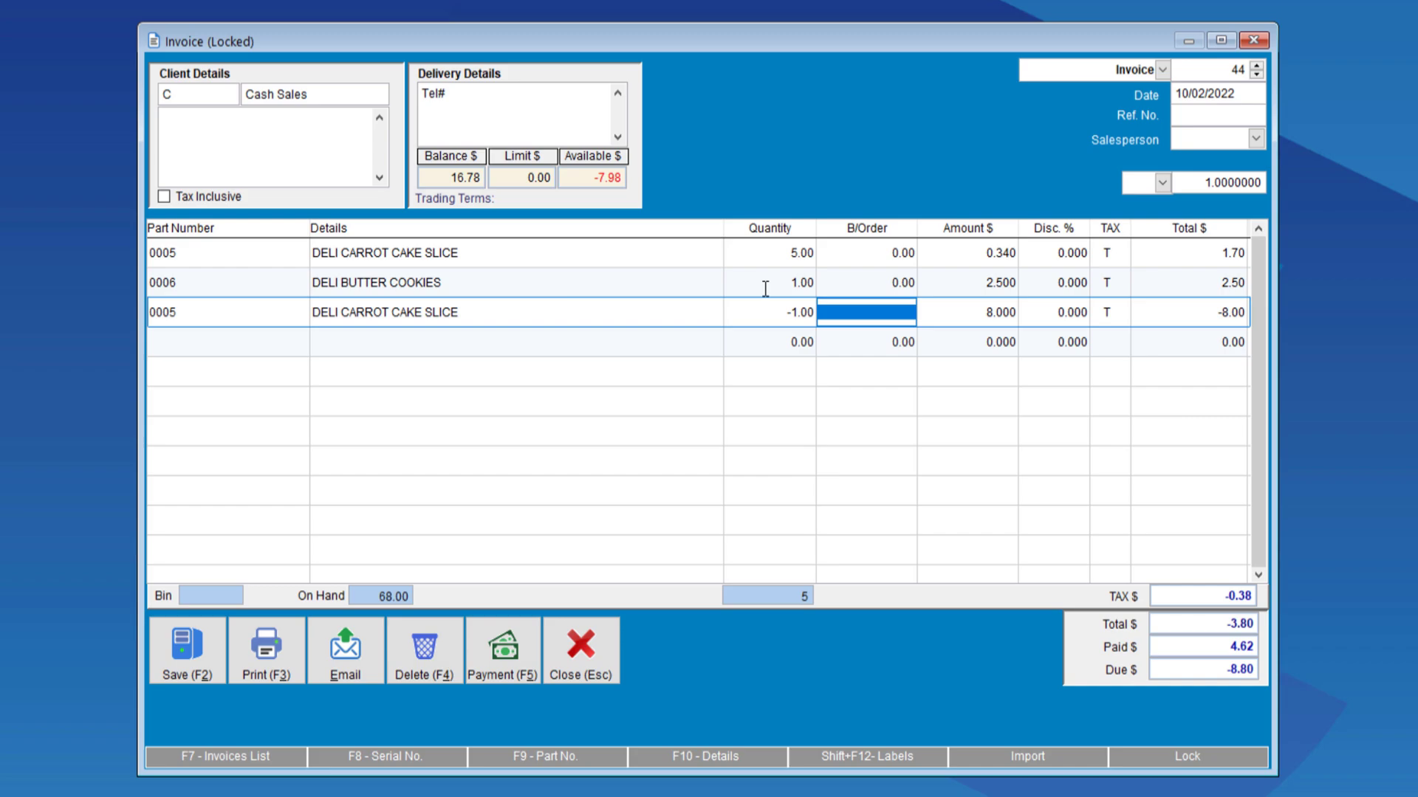
- Start a new credit note for Cash Sales client C
{"action": "left_click", "coordinate": [580, 650]}
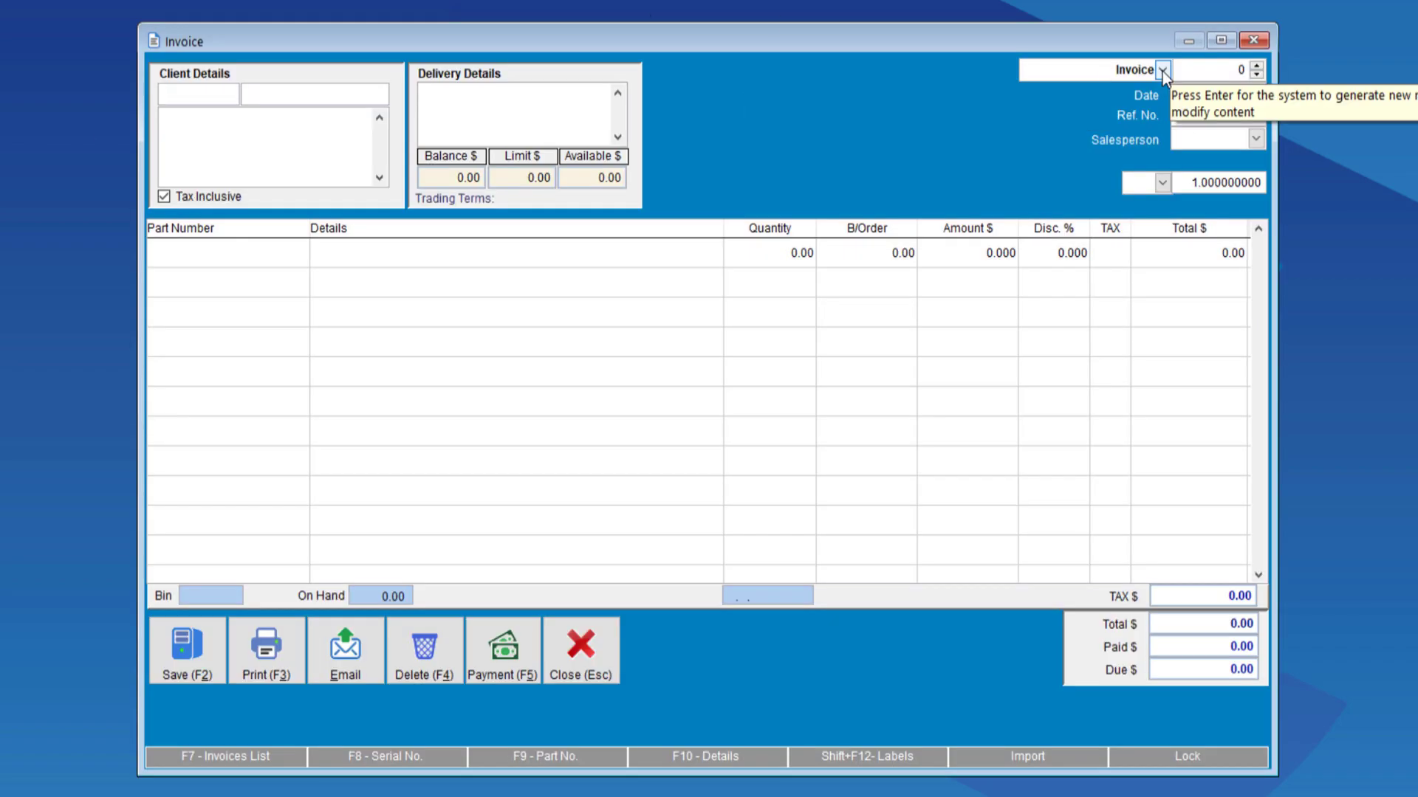
{"action": "left_click", "coordinate": [1162, 71]}
{"action": "left_click", "coordinate": [1072, 144]}
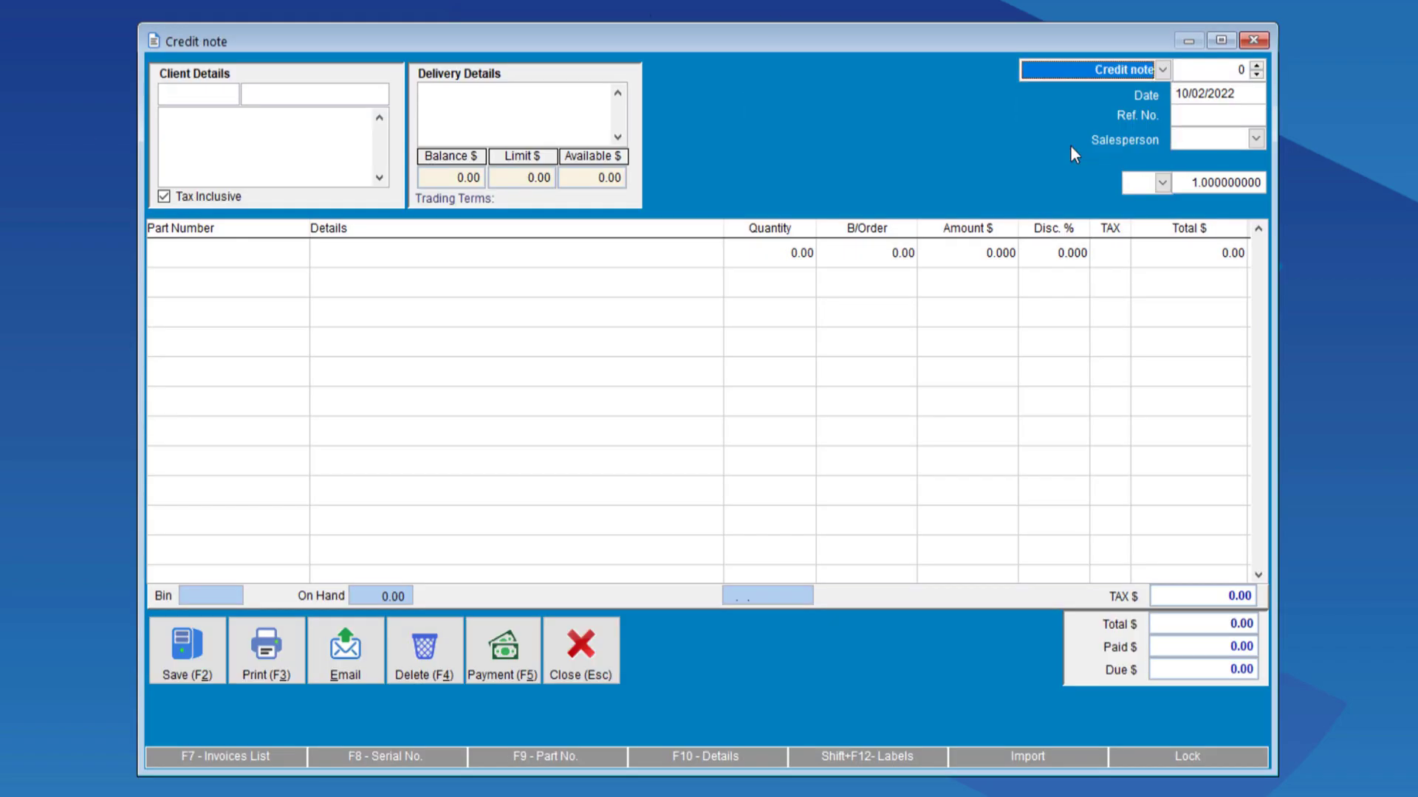
{"action": "left_click", "coordinate": [215, 103]}
{"action": "type", "text": "C"}
{"action": "key", "text": "Return"}
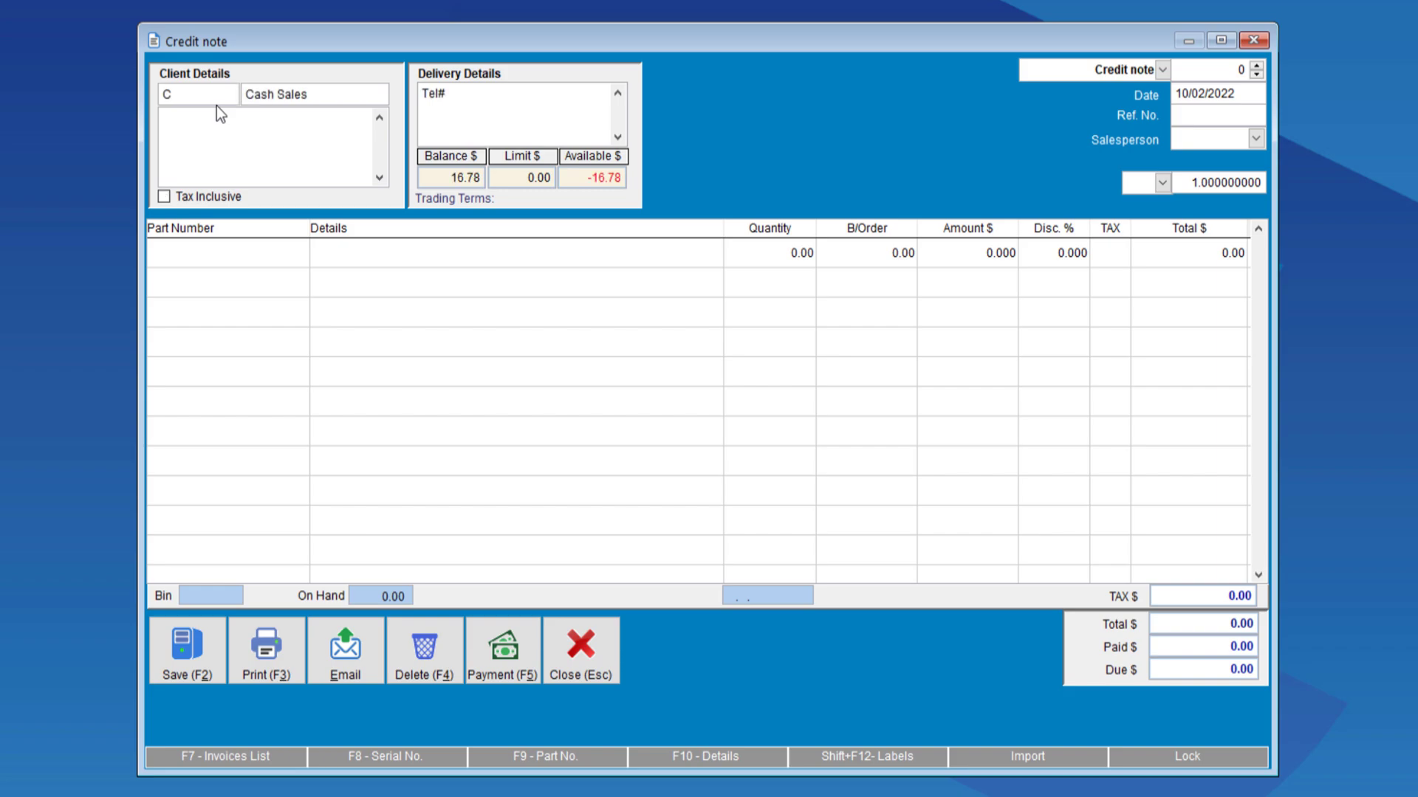
- Add one DELI CARROT CAKE SLICE (0005) at 8.00 and save the credit note
{"action": "type", "text": "0005"}
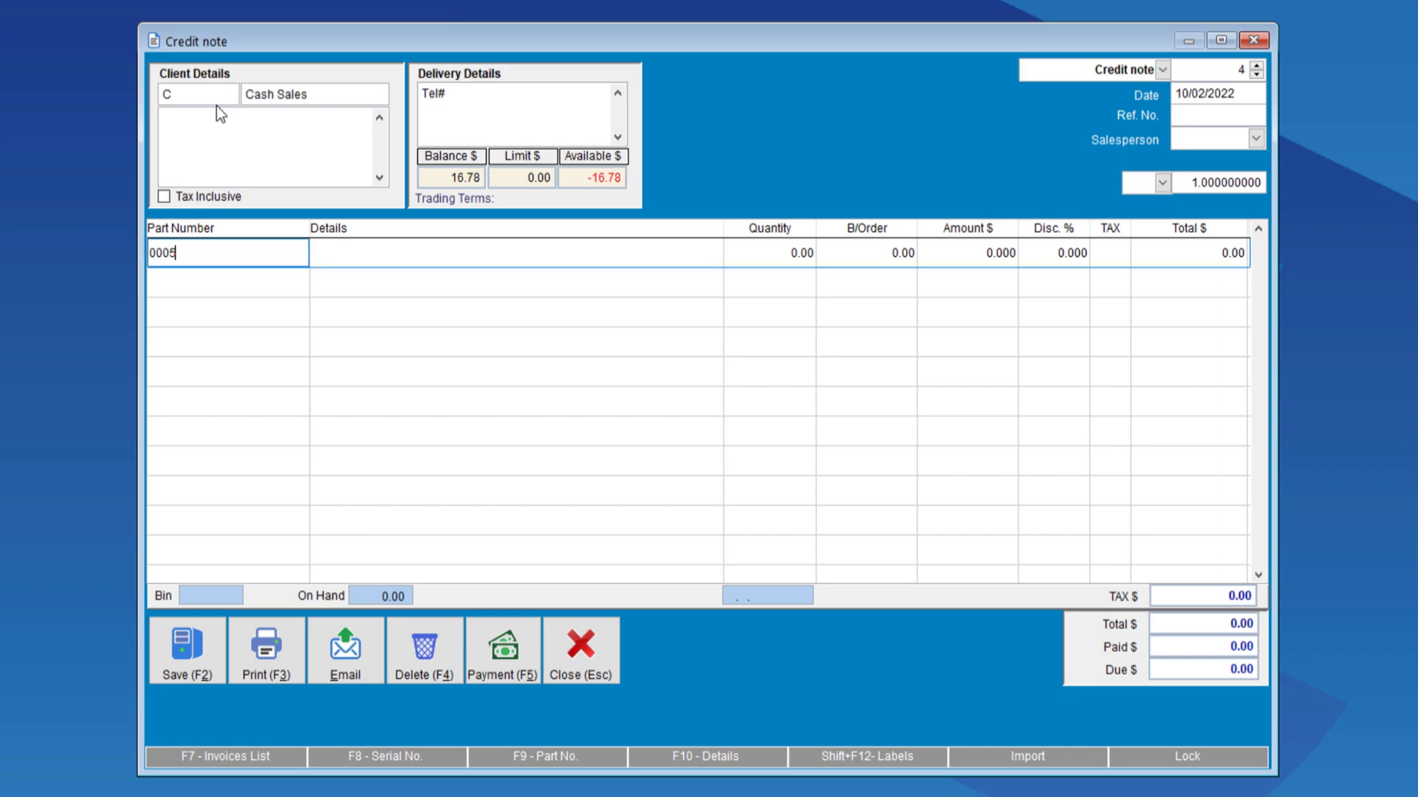
{"action": "key", "text": "Return"}
{"action": "key", "text": "Return"}
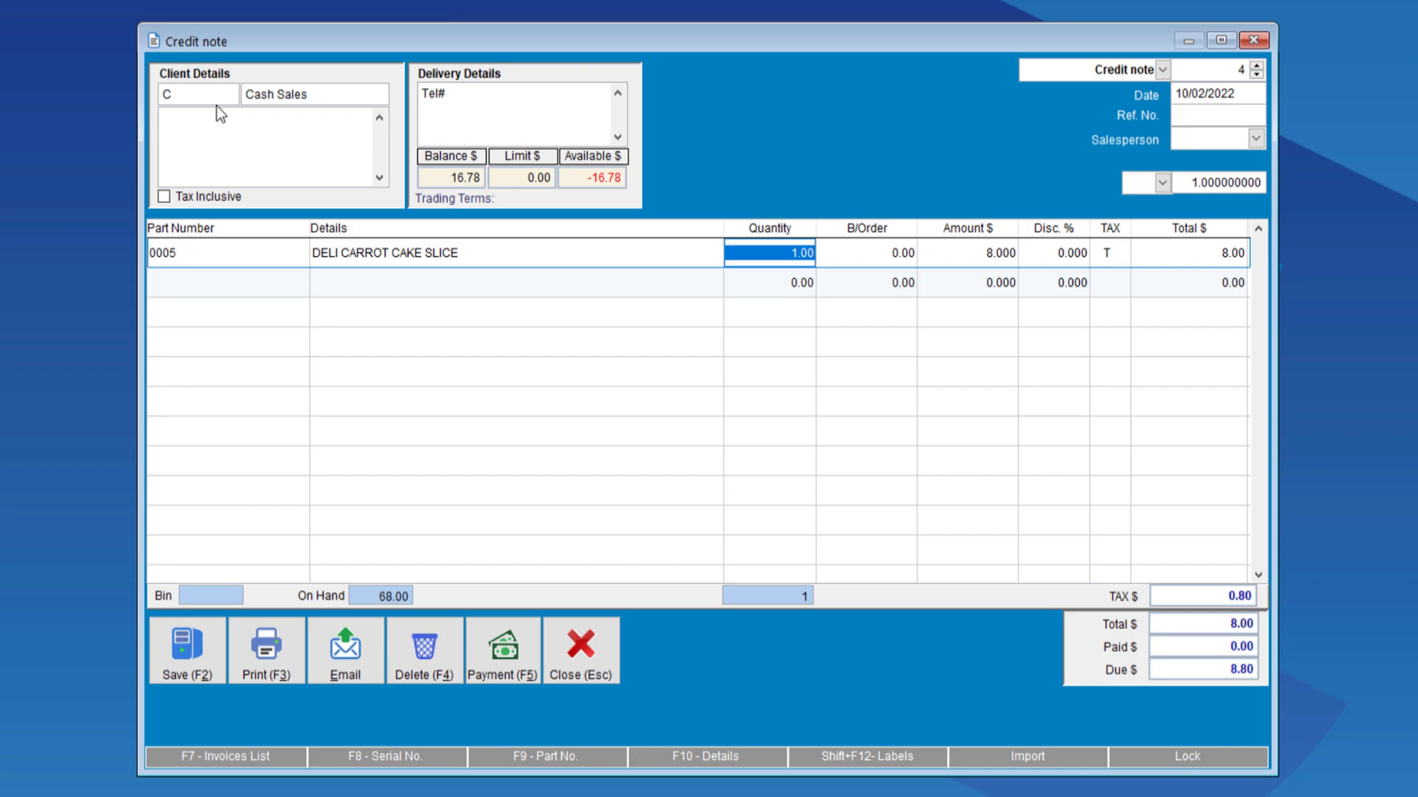
{"action": "key", "text": "Return"}
{"action": "key", "text": "Return"}
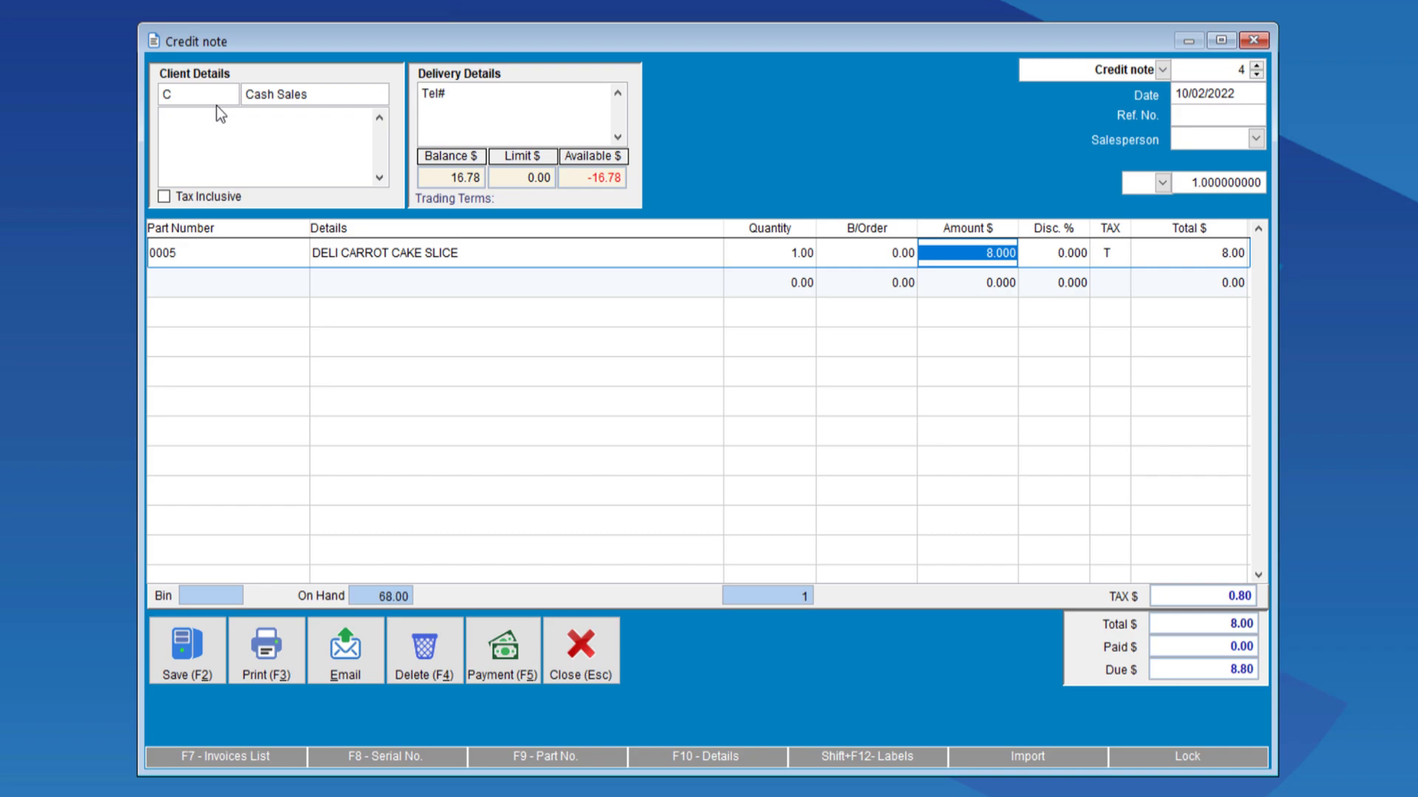
{"action": "key", "text": "Tab"}
{"action": "key", "text": "Tab"}
{"action": "key", "text": "Tab"}
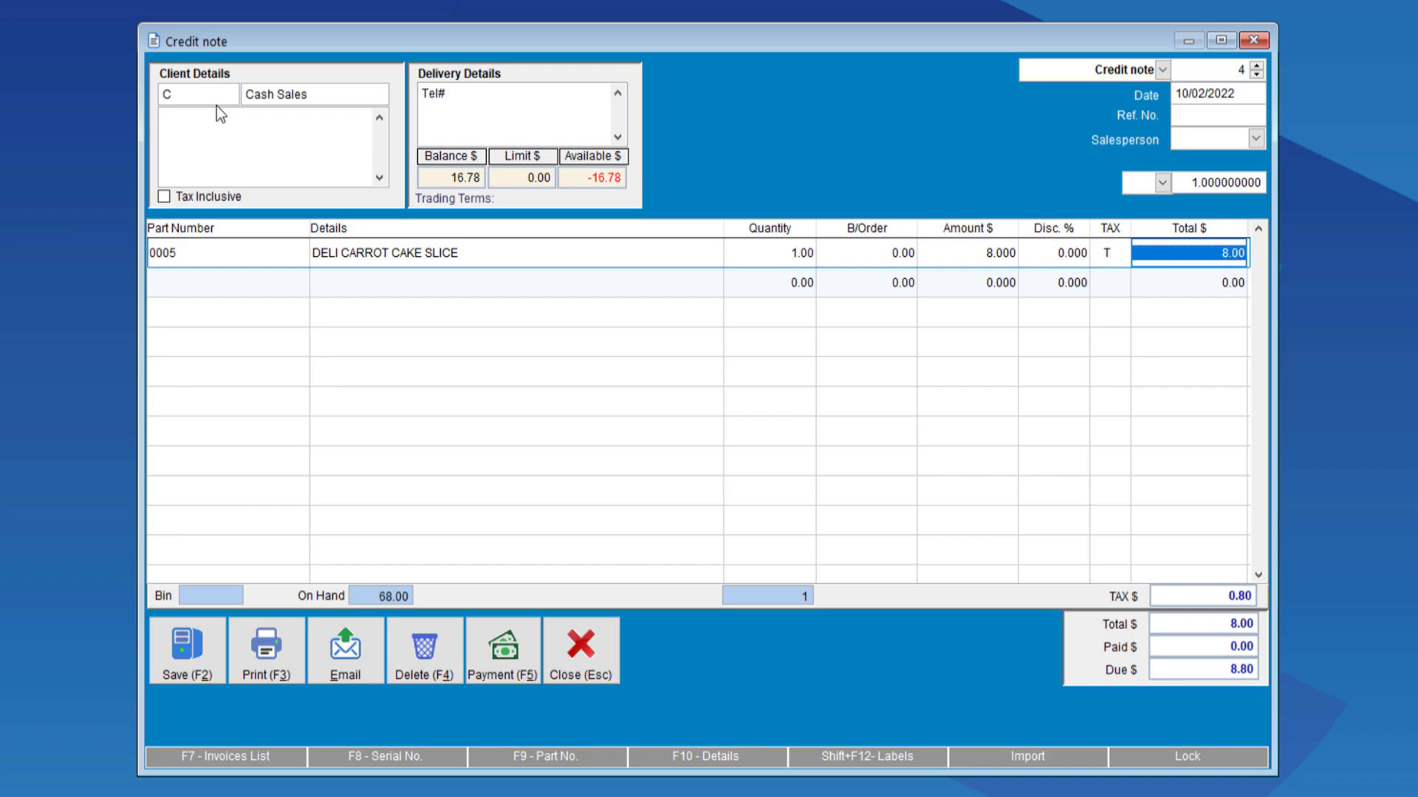
{"action": "key", "text": "Tab"}
{"action": "key", "text": "Tab"}
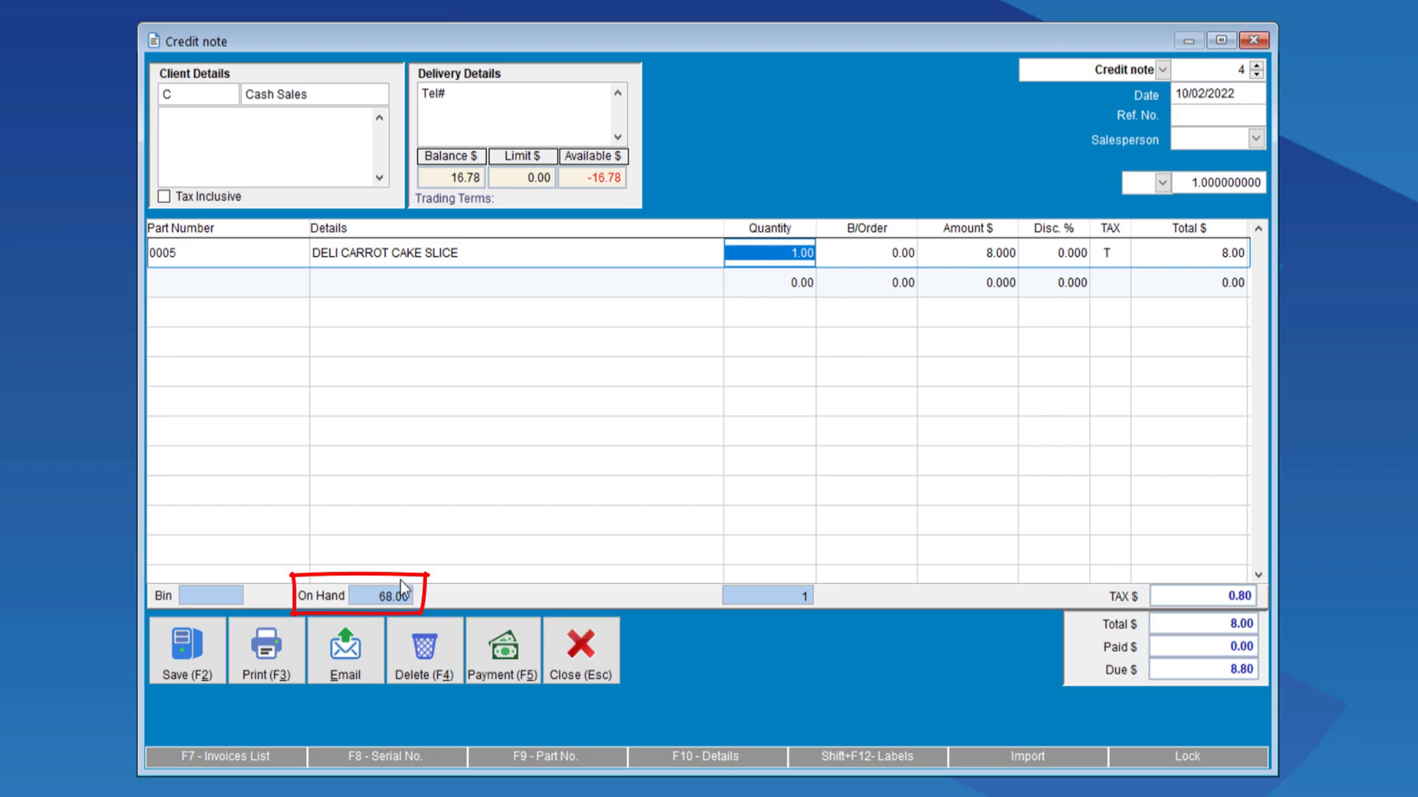
{"action": "left_click", "coordinate": [221, 648]}
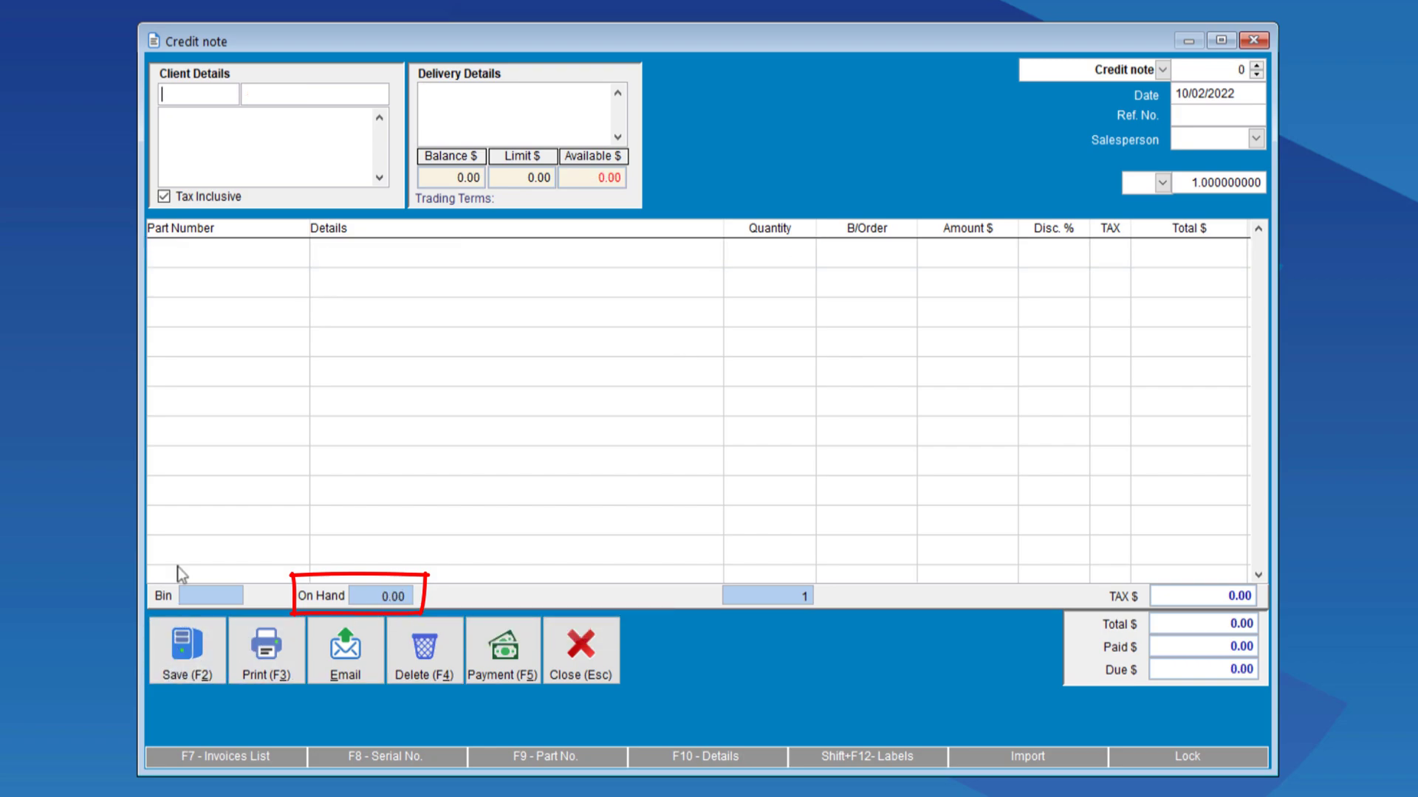
- Look up part 0005's stock on hand, then close the credit note window
{"action": "left_click", "coordinate": [185, 254]}
{"action": "type", "text": "0005"}
{"action": "key", "text": "Return"}
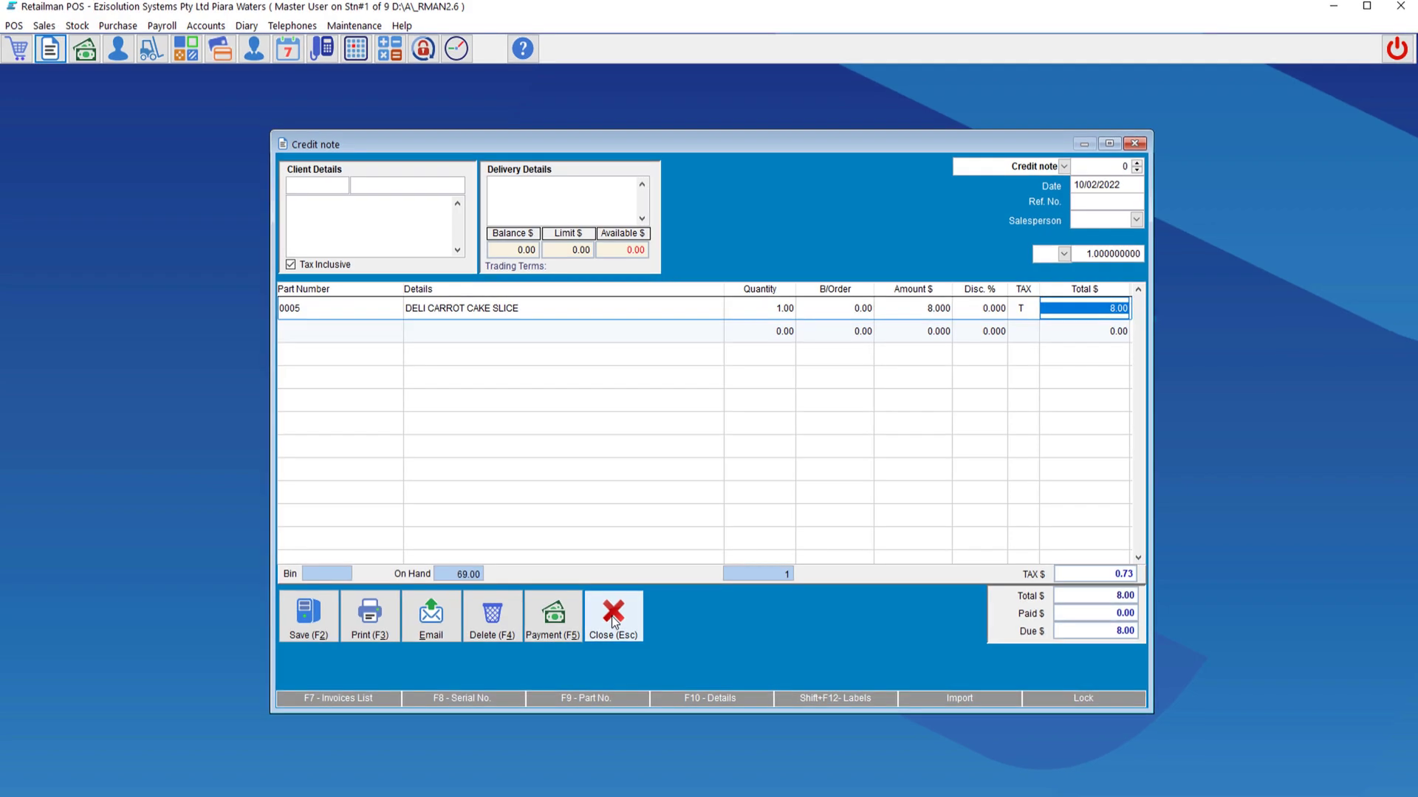
{"action": "left_click", "coordinate": [613, 623]}
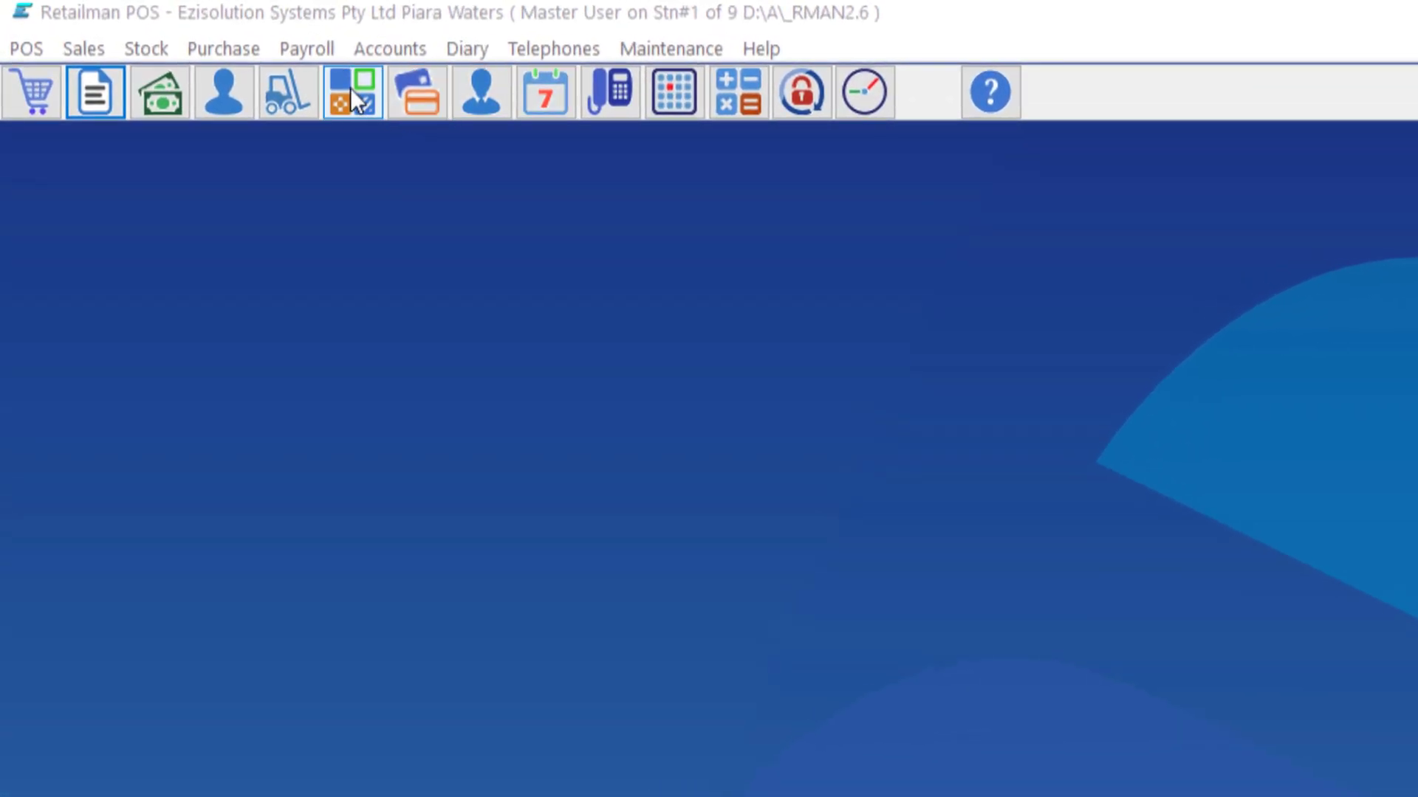
- Open a new purchase and set its document type to Purchase
{"action": "left_click", "coordinate": [350, 87]}
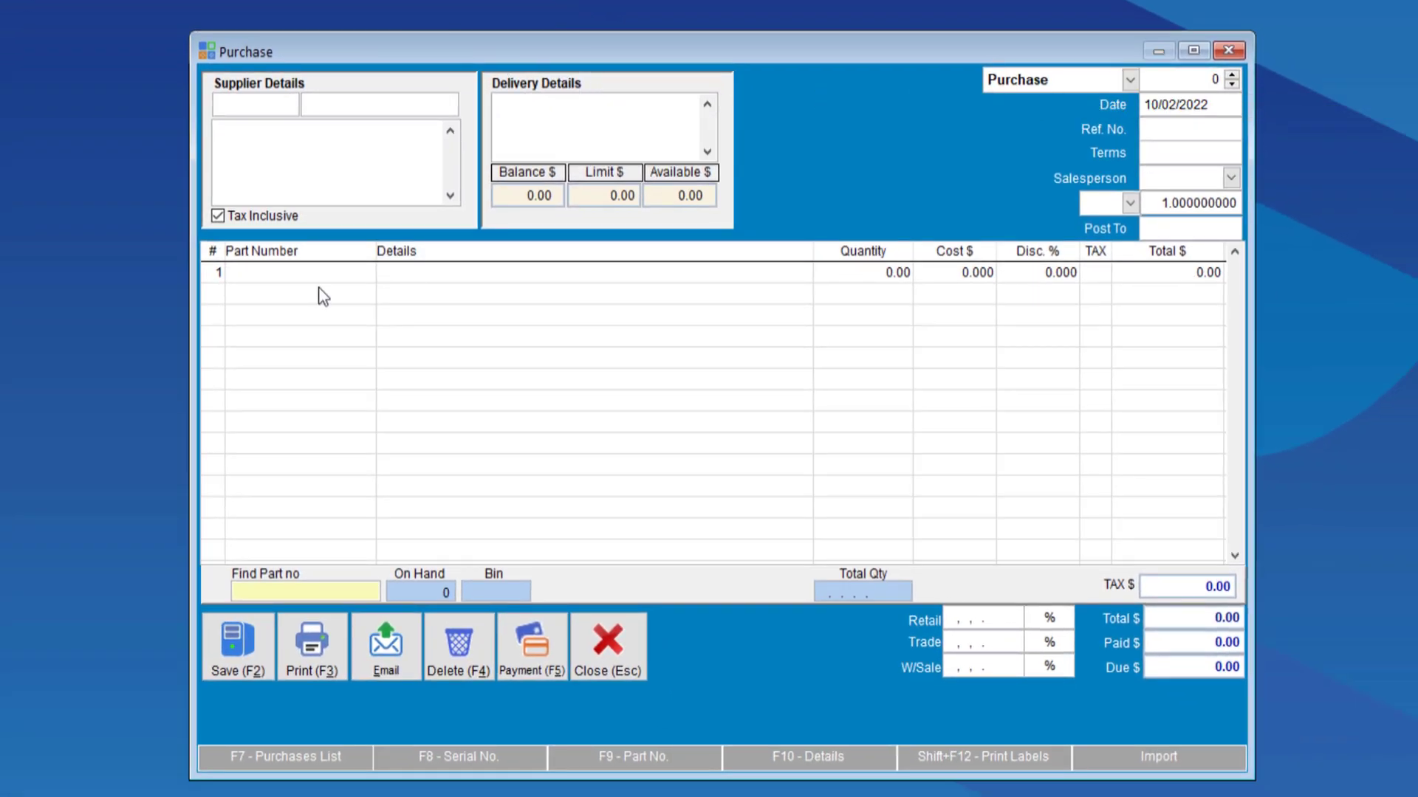
{"action": "left_click", "coordinate": [1052, 80]}
{"action": "left_click", "coordinate": [1034, 139]}
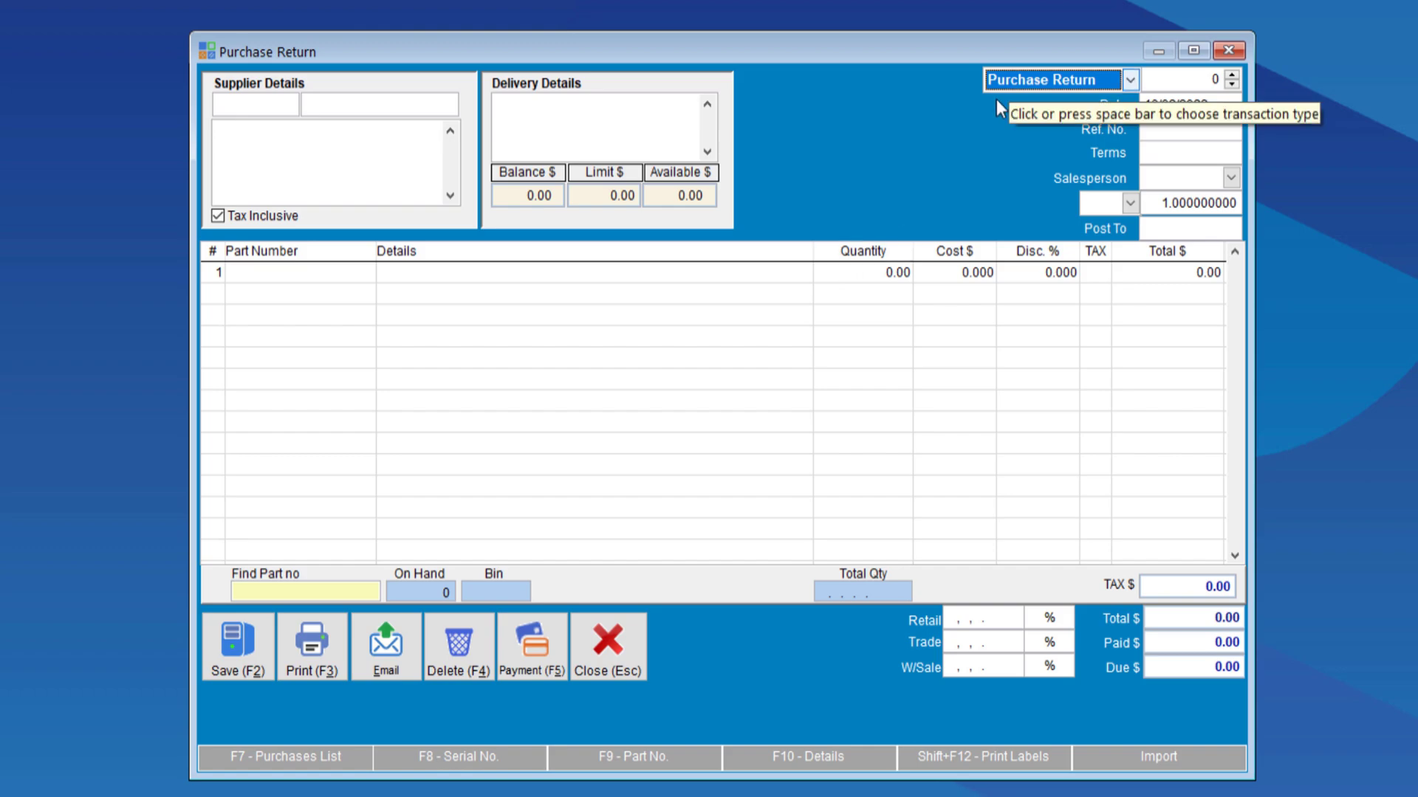
{"action": "left_click", "coordinate": [854, 272]}
{"action": "left_click", "coordinate": [1056, 79]}
{"action": "left_click", "coordinate": [1055, 107]}
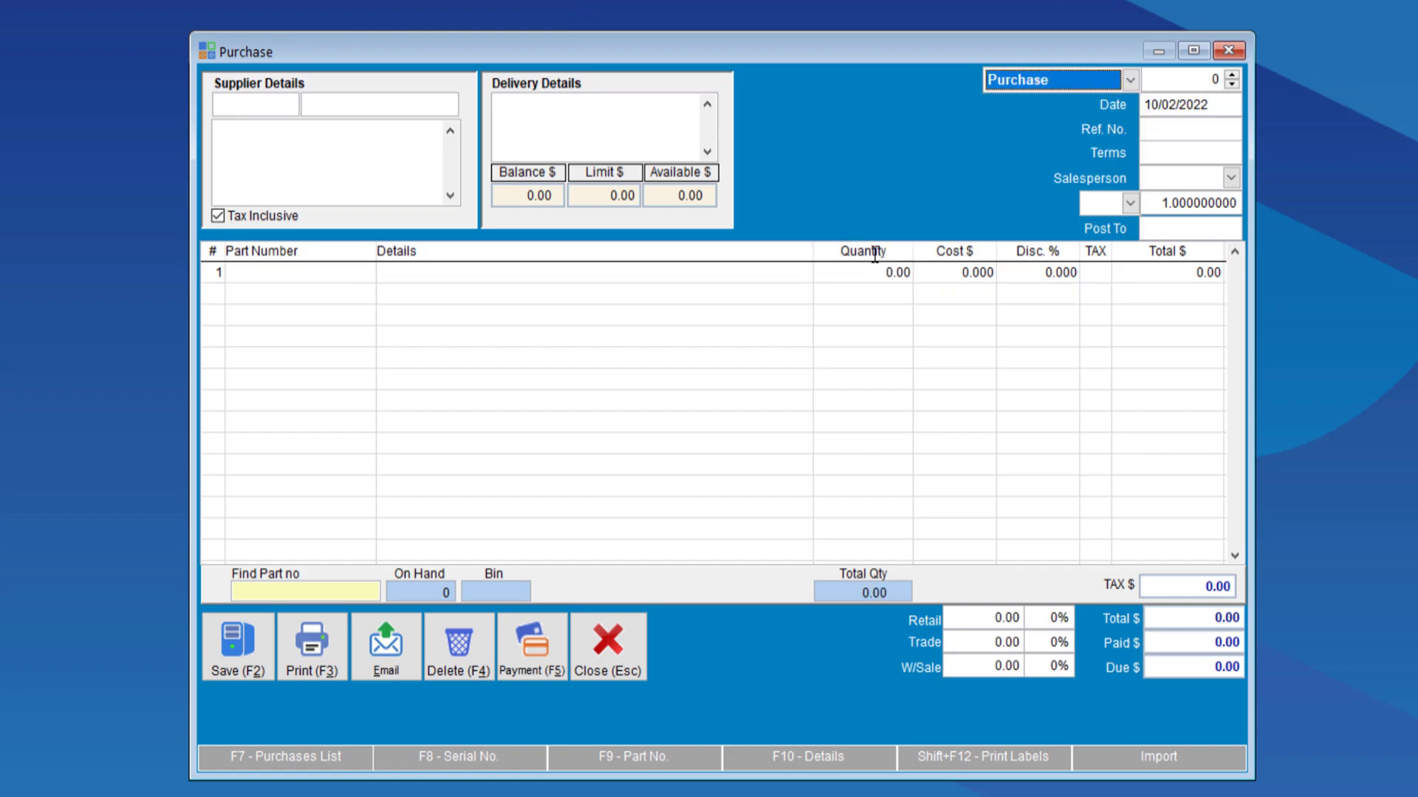
- Add one DELI BUTTER COOKIES (0006) and a DELI CARROT CAKE SLICE (0005) line at quantity -5
{"action": "left_click", "coordinate": [287, 272]}
{"action": "type", "text": "0006"}
{"action": "key", "text": "Return"}
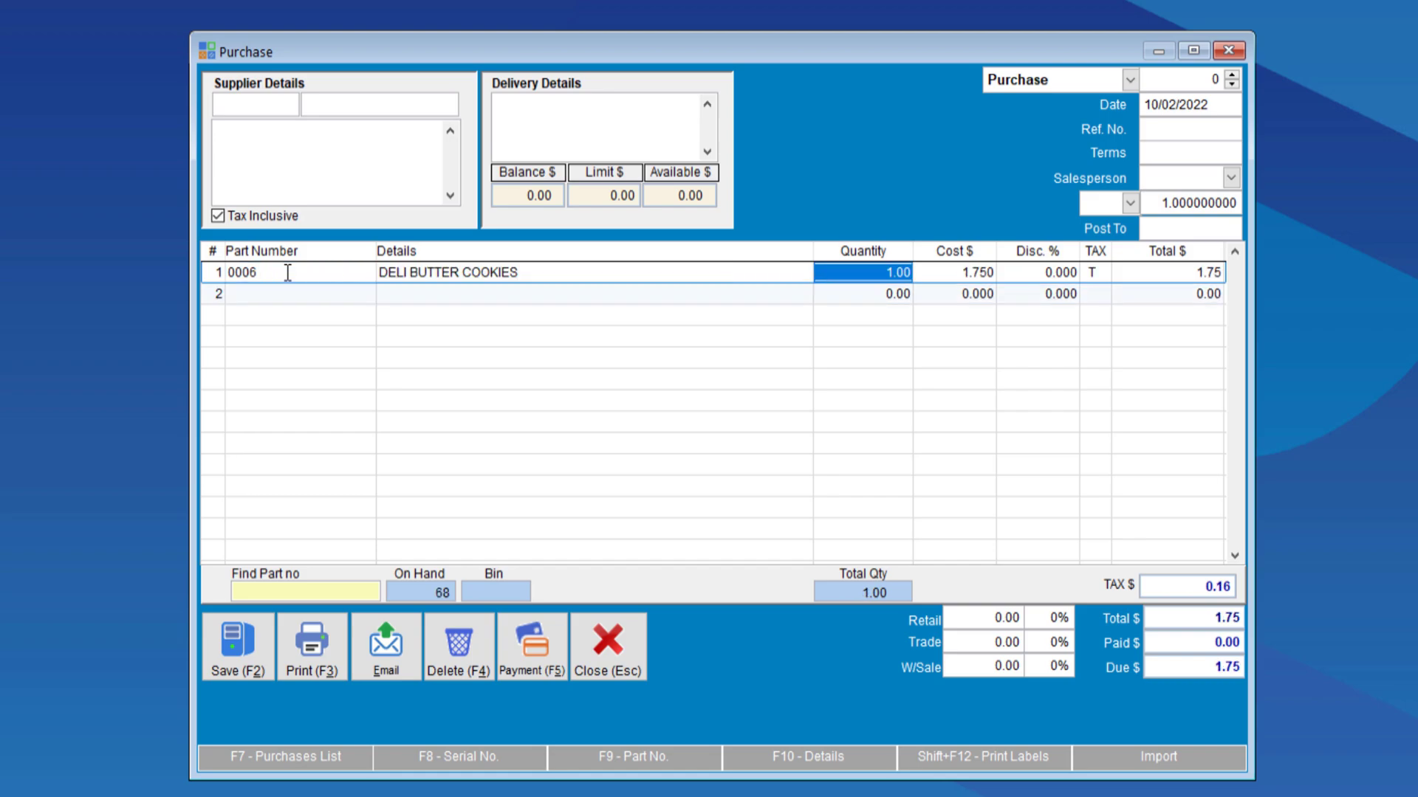
{"action": "key", "text": "Return"}
{"action": "key", "text": "Return"}
{"action": "key", "text": "Return"}
{"action": "key", "text": "Return"}
{"action": "key", "text": "Return"}
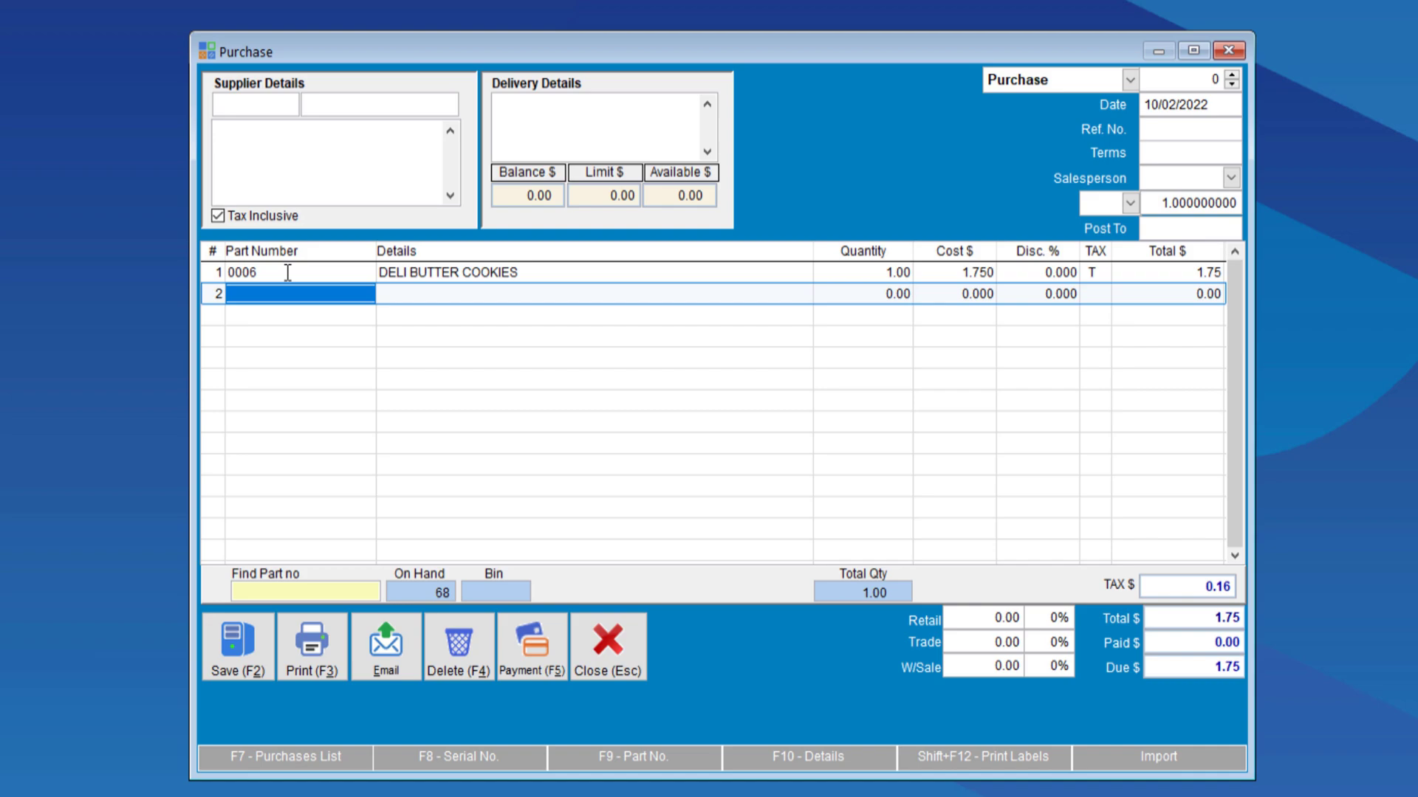
{"action": "type", "text": "0005"}
{"action": "key", "text": "Return"}
{"action": "key", "text": "Return"}
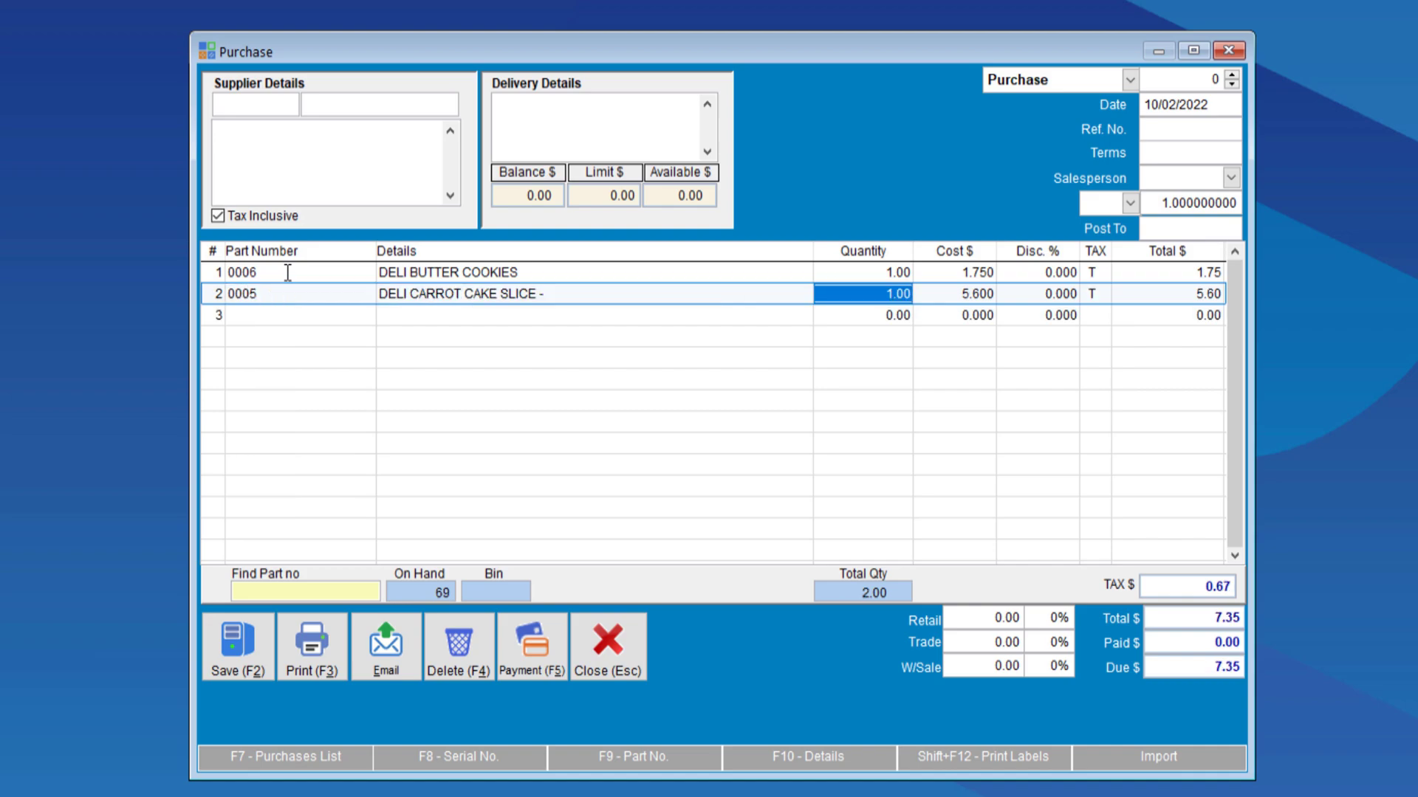
{"action": "key", "text": "BackSpace"}
{"action": "type", "text": "-5"}
{"action": "key", "text": "Return"}
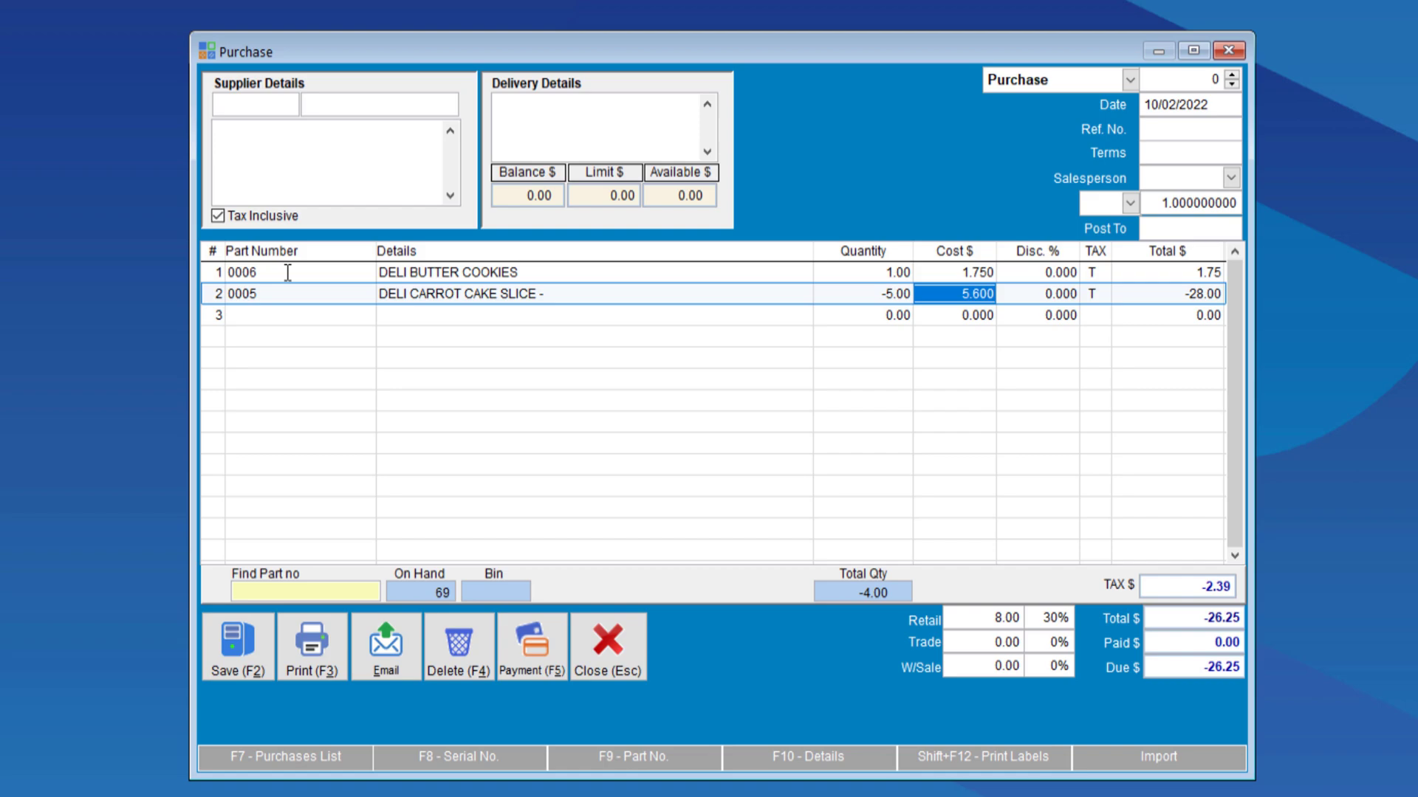
{"action": "left_click", "coordinate": [1130, 80]}
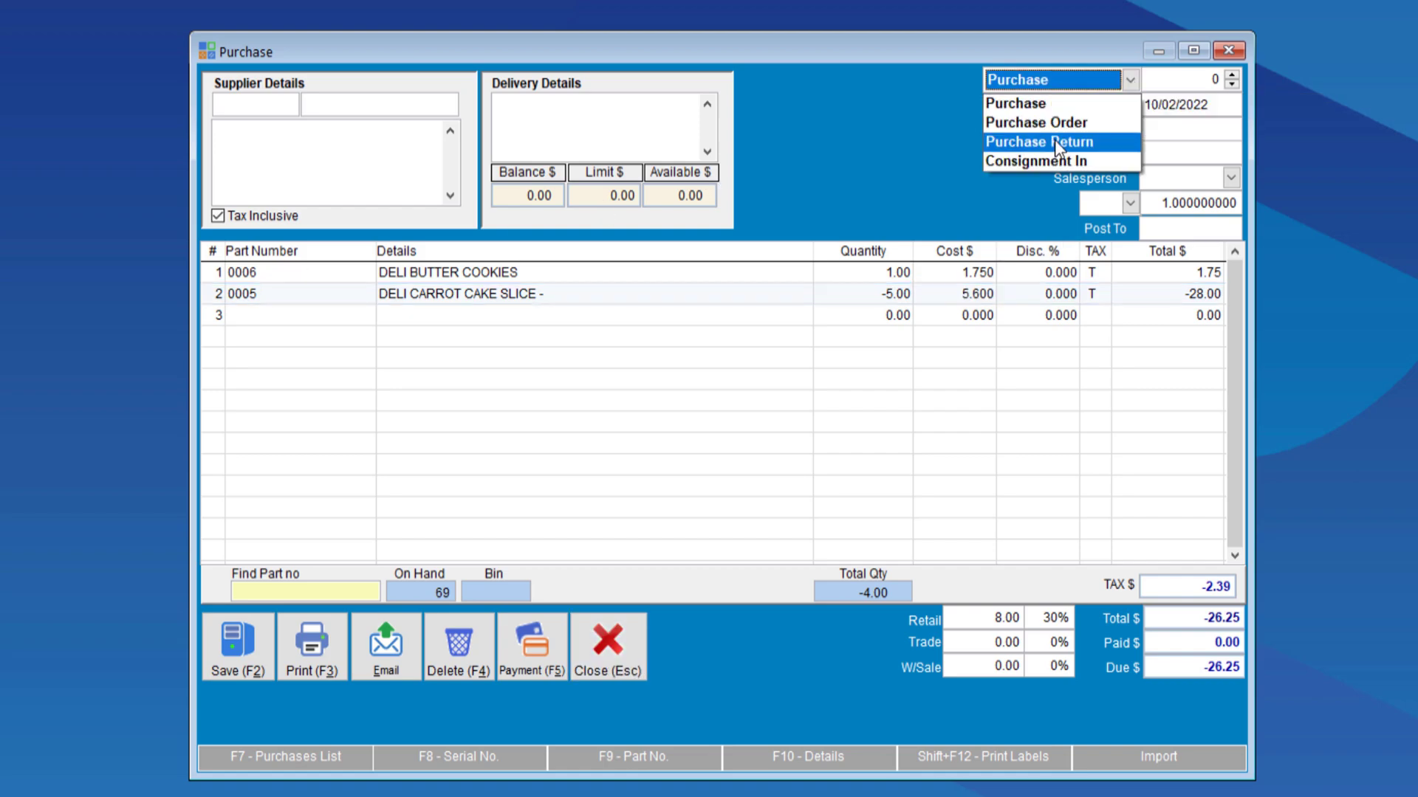